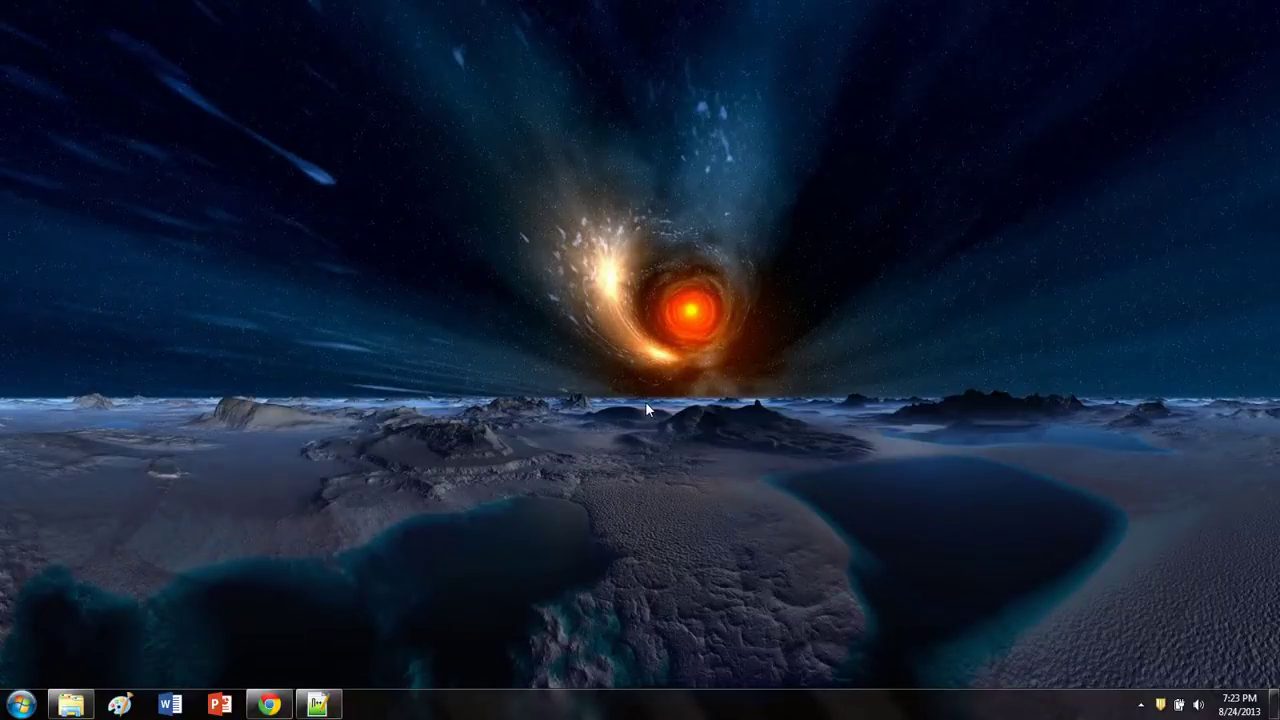
# Glance at the Notepad++ notes, minimise them, and dismiss the performance warning balloon
pyautogui.click(318, 705)
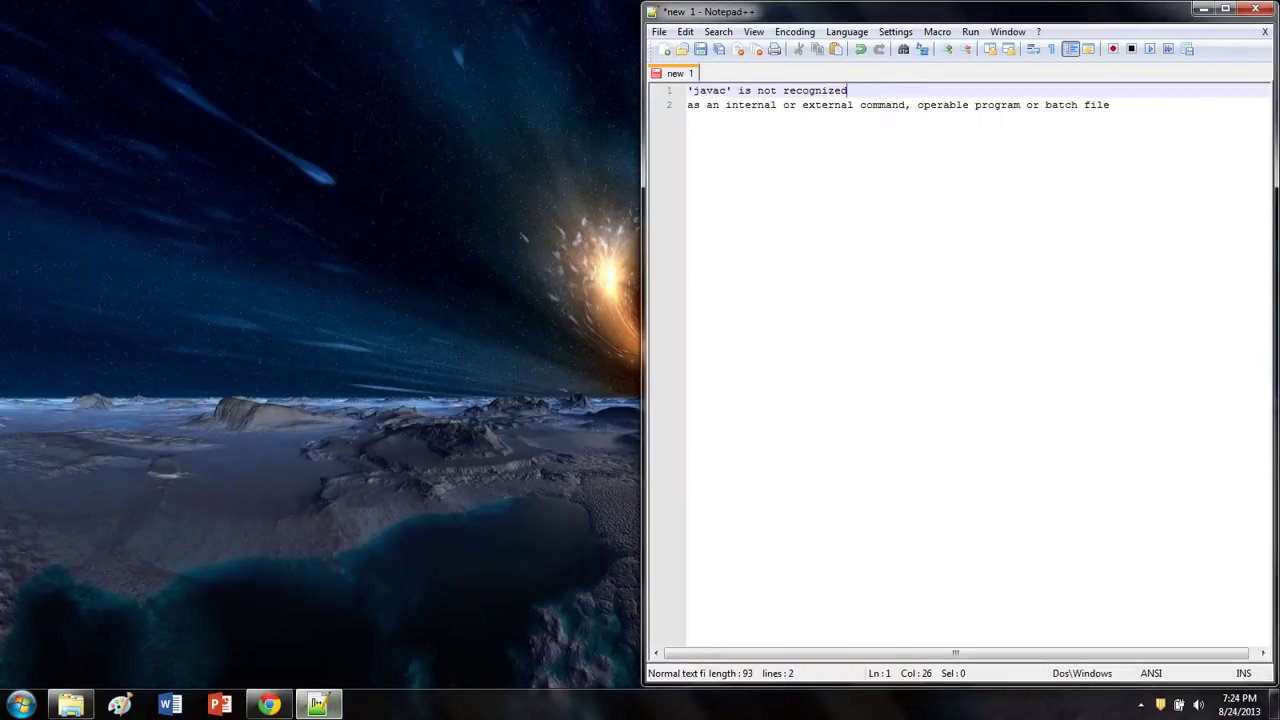
pyautogui.click(1201, 11)
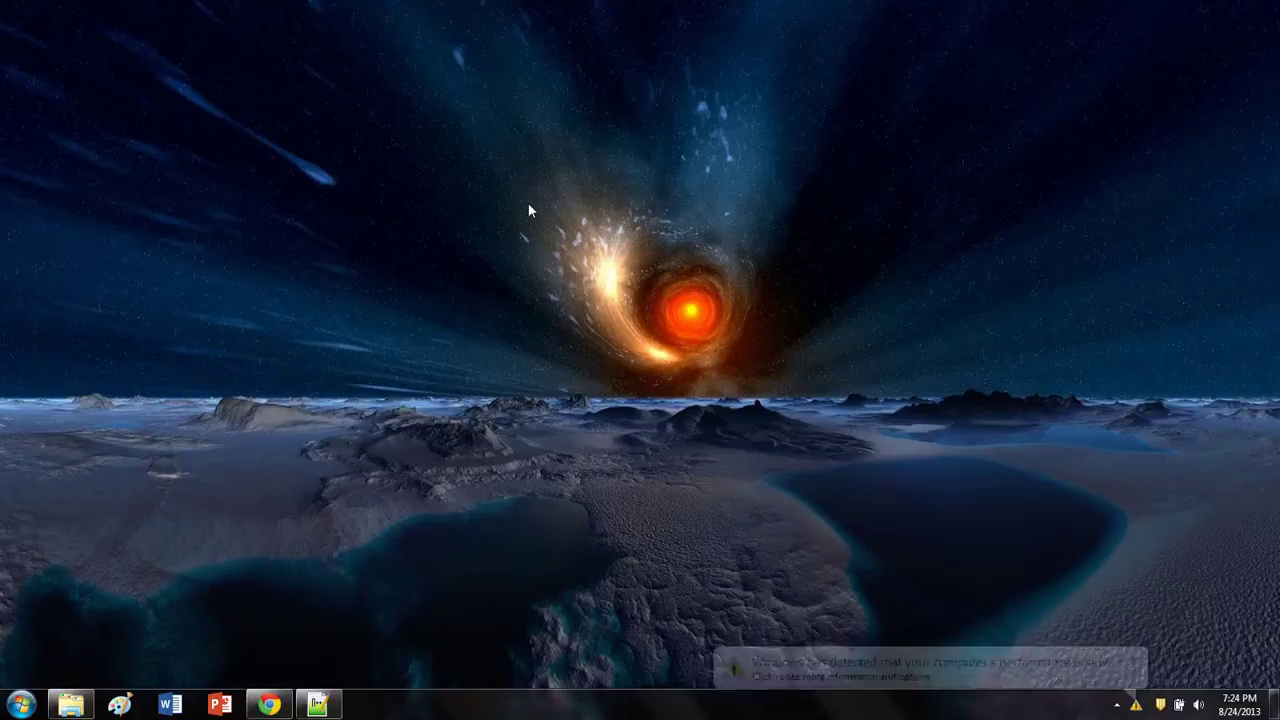
pyautogui.click(1134, 661)
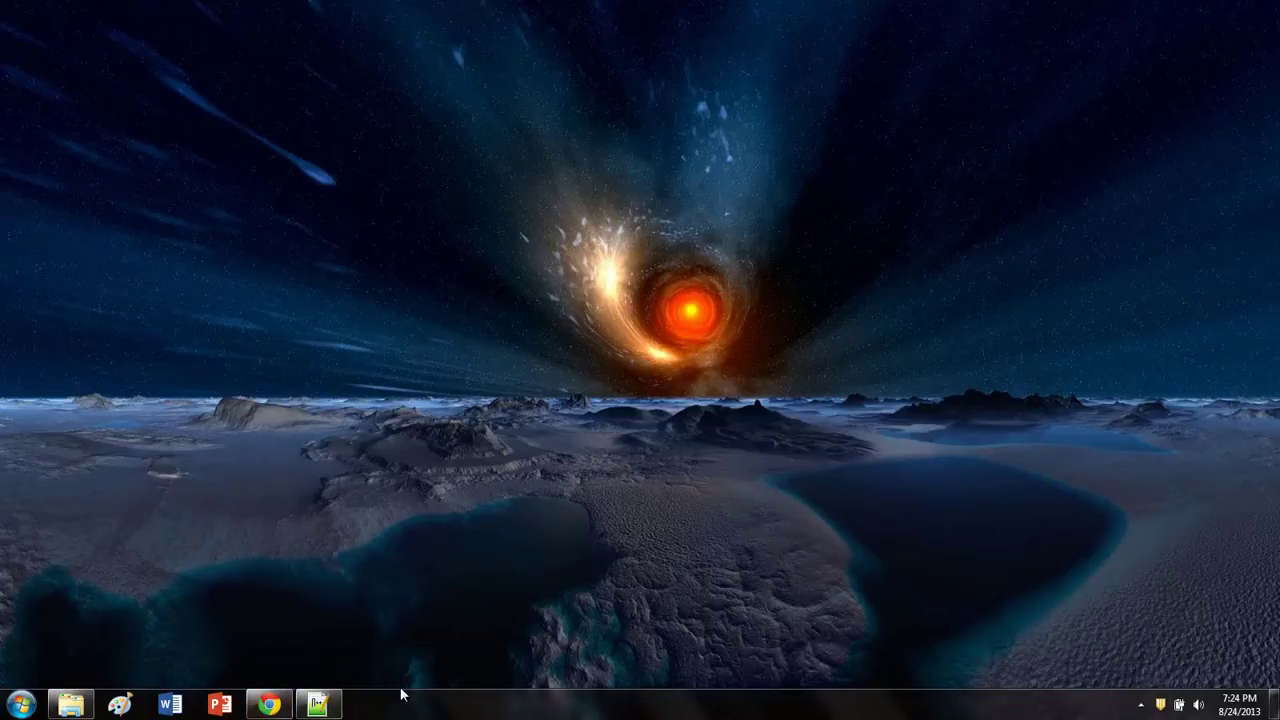
# Review the Java SE Downloads page in Chrome, minimise the browser, and open the Start menu
pyautogui.click(269, 705)
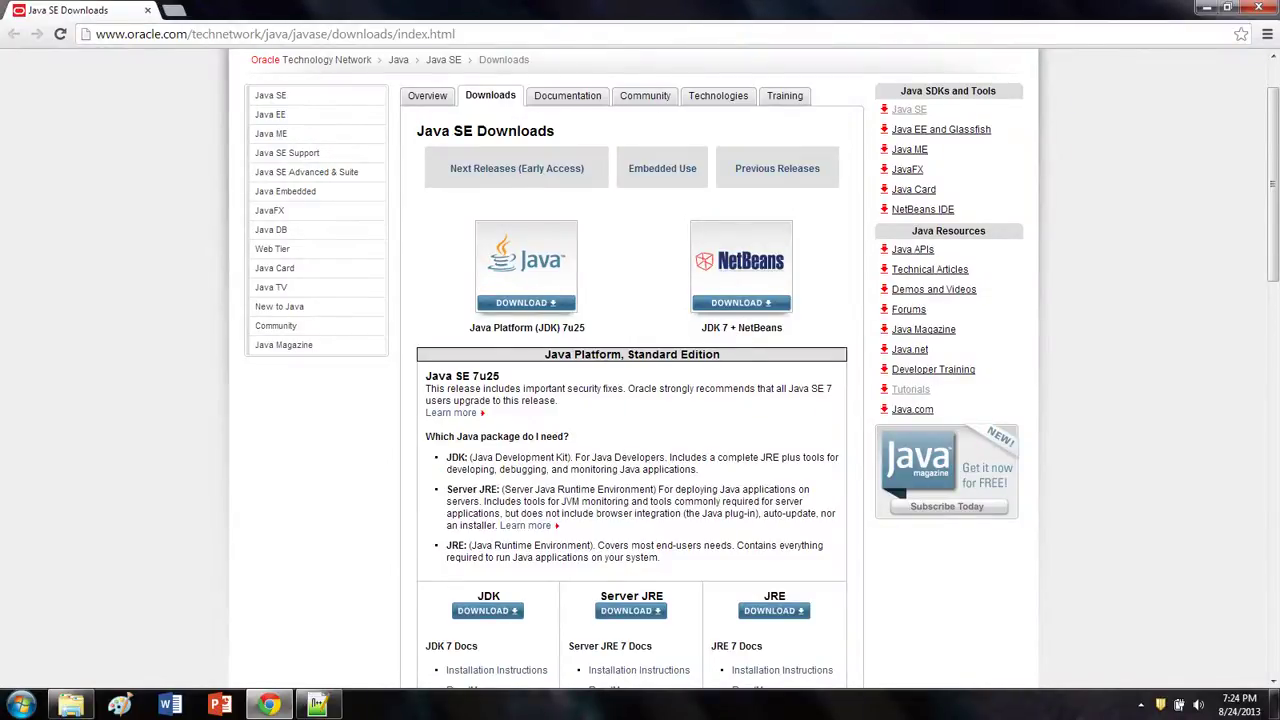
pyautogui.click(1206, 8)
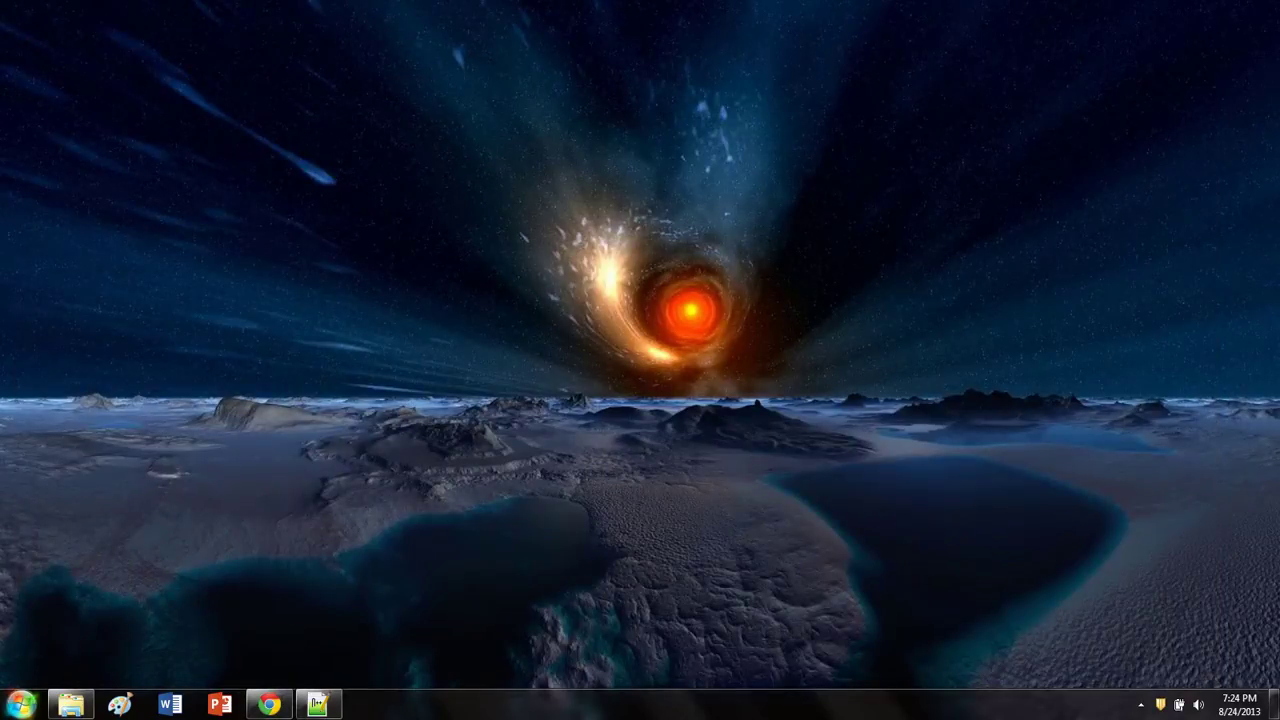
pyautogui.click(20, 704)
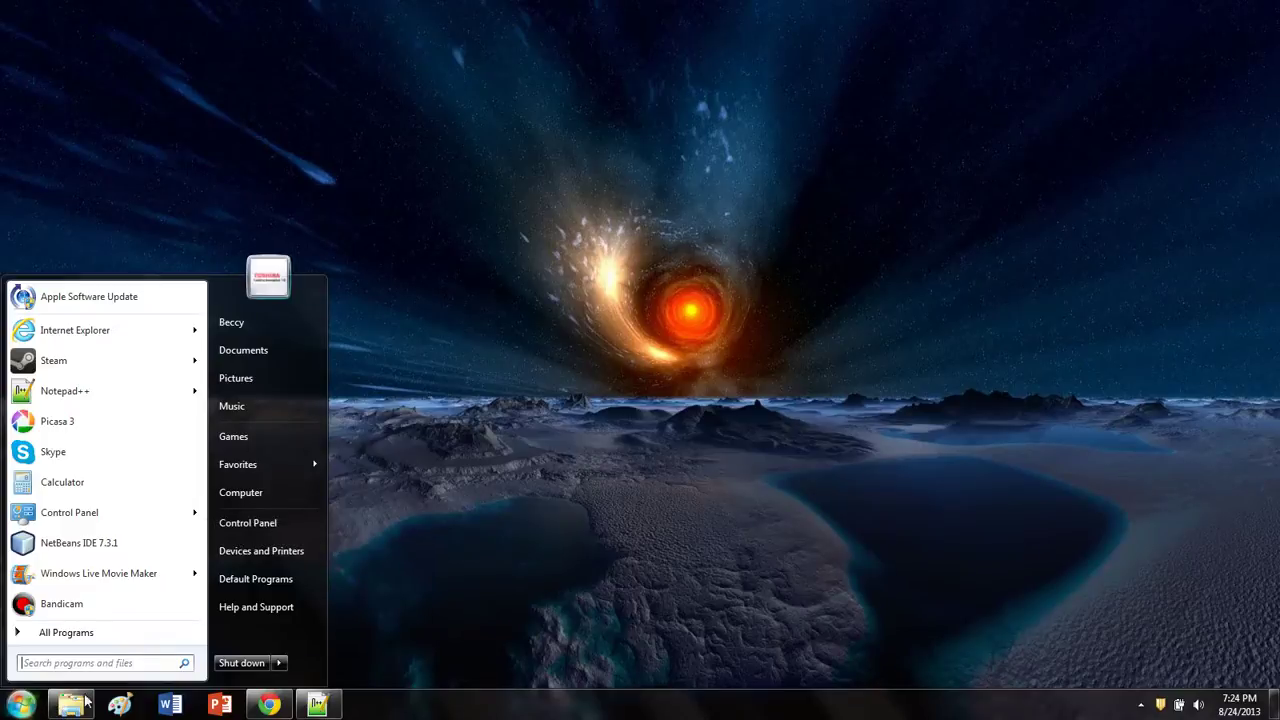
# Find and select Java SE Development Kit 7 Update 25 in Programs and Features, then minimise it
pyautogui.click(262, 522)
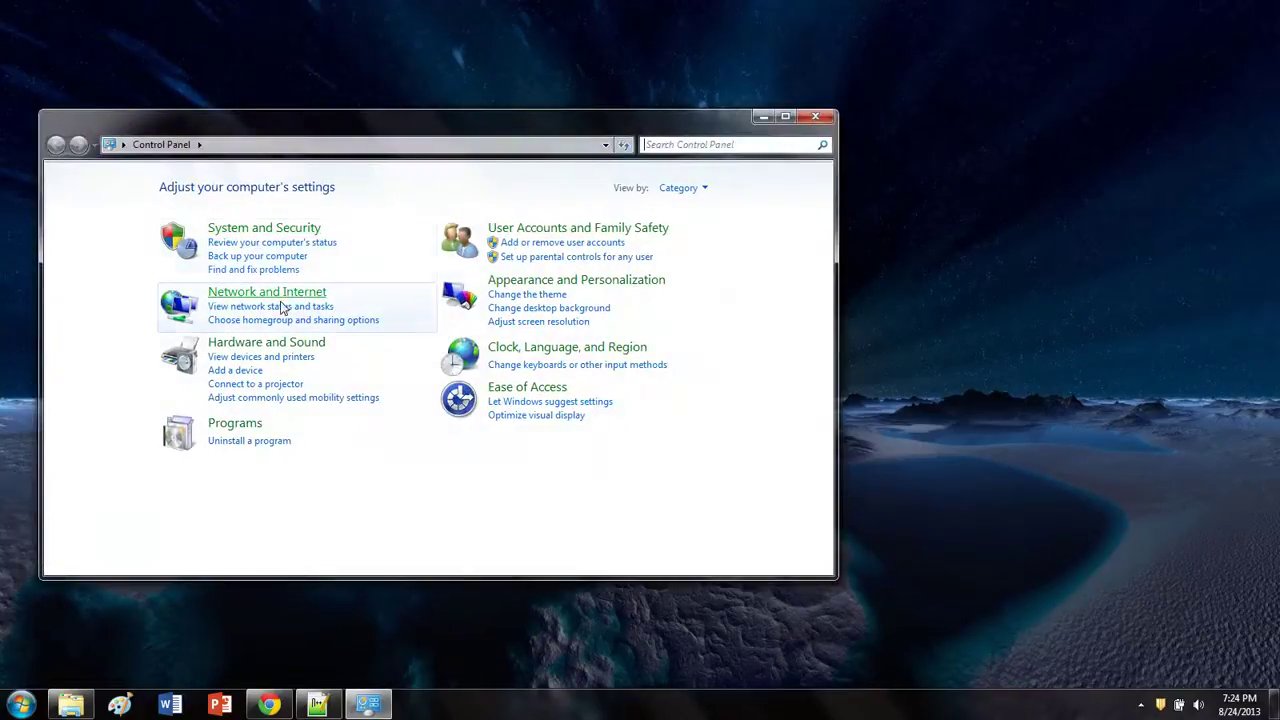
pyautogui.click(234, 424)
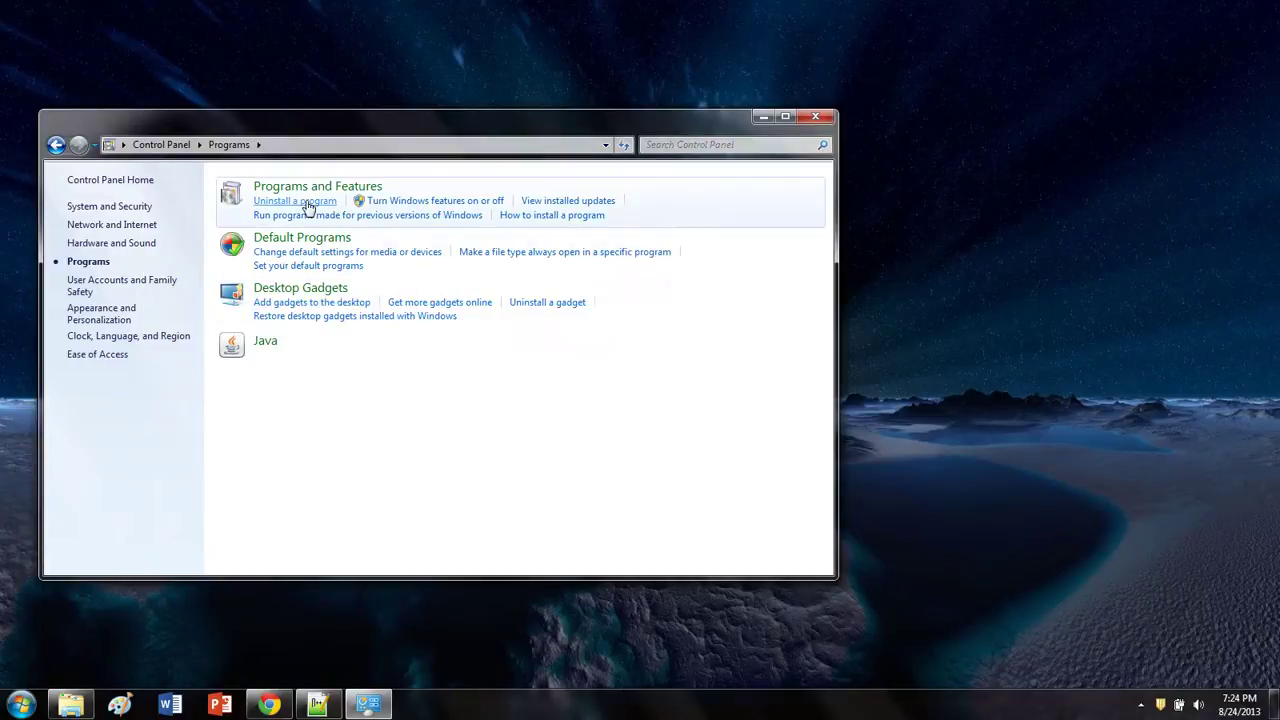
pyautogui.click(352, 185)
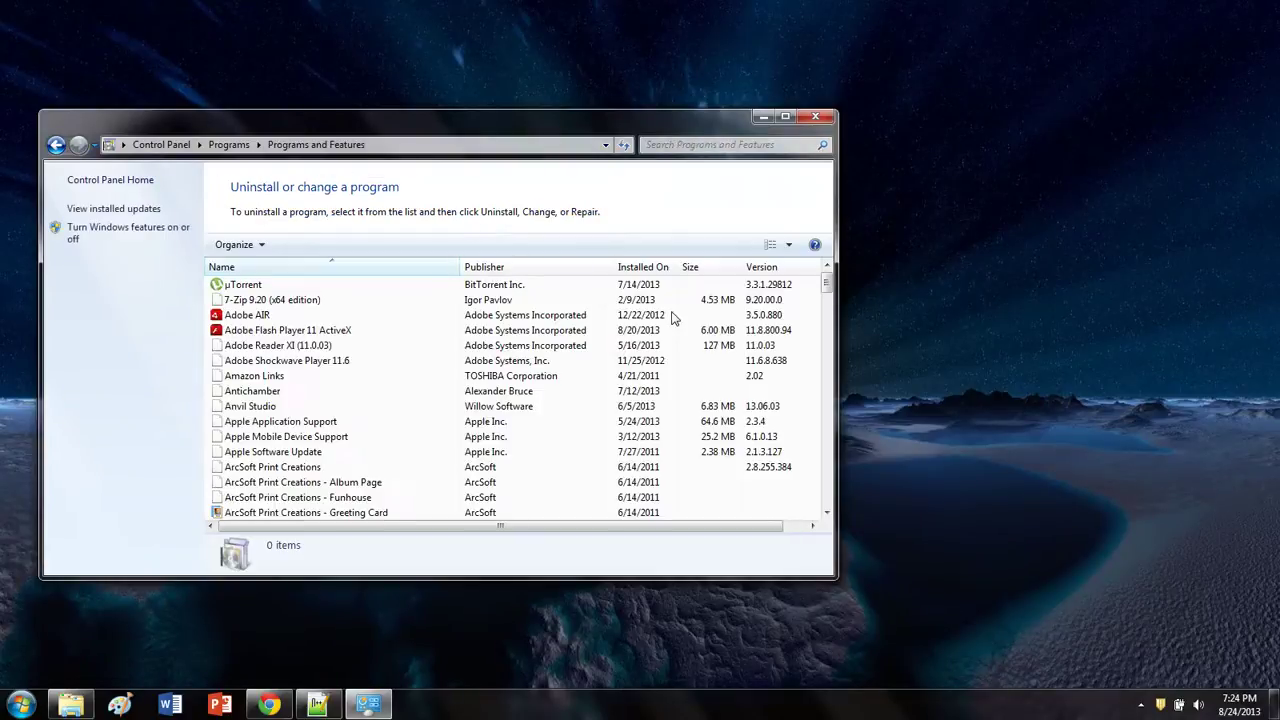
pyautogui.moveTo(828, 285); pyautogui.dragTo(830, 346)
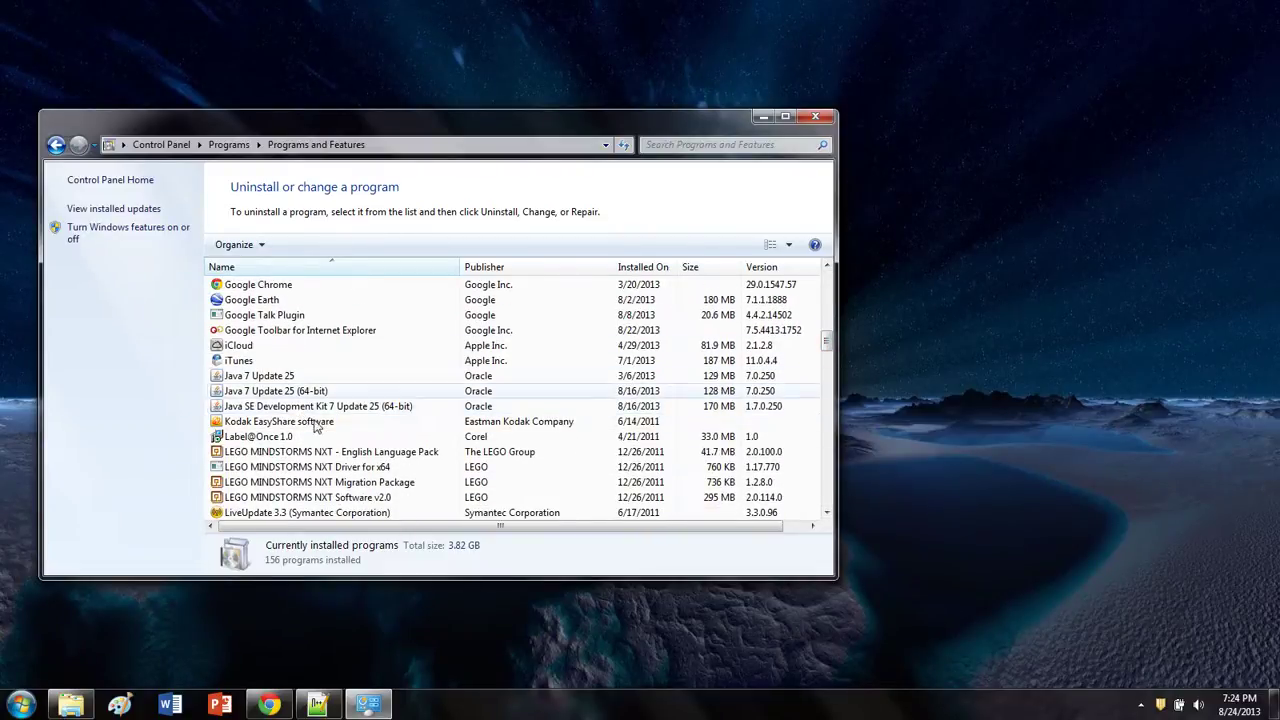
pyautogui.click(268, 408)
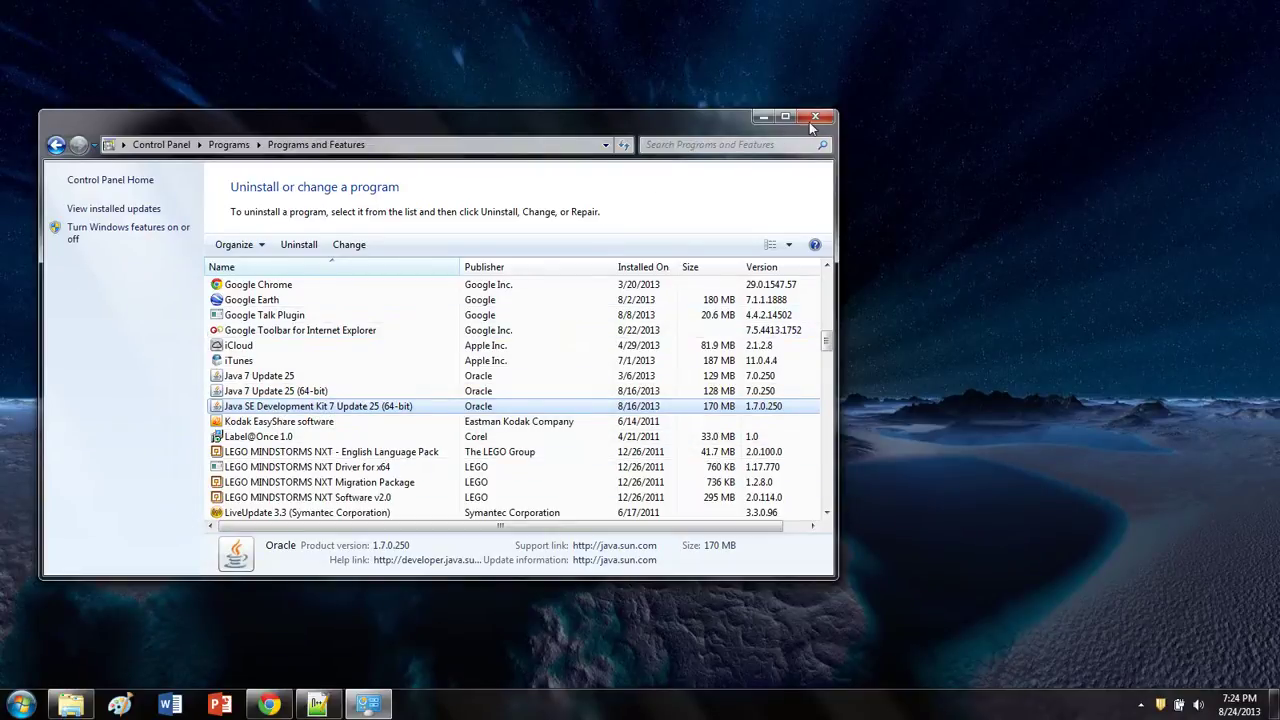
pyautogui.click(763, 117)
# Open Command Prompt, cd to C:Desktop/Java, and run javac HelloWorld.java, which isn't recognized
pyautogui.click(18, 704)
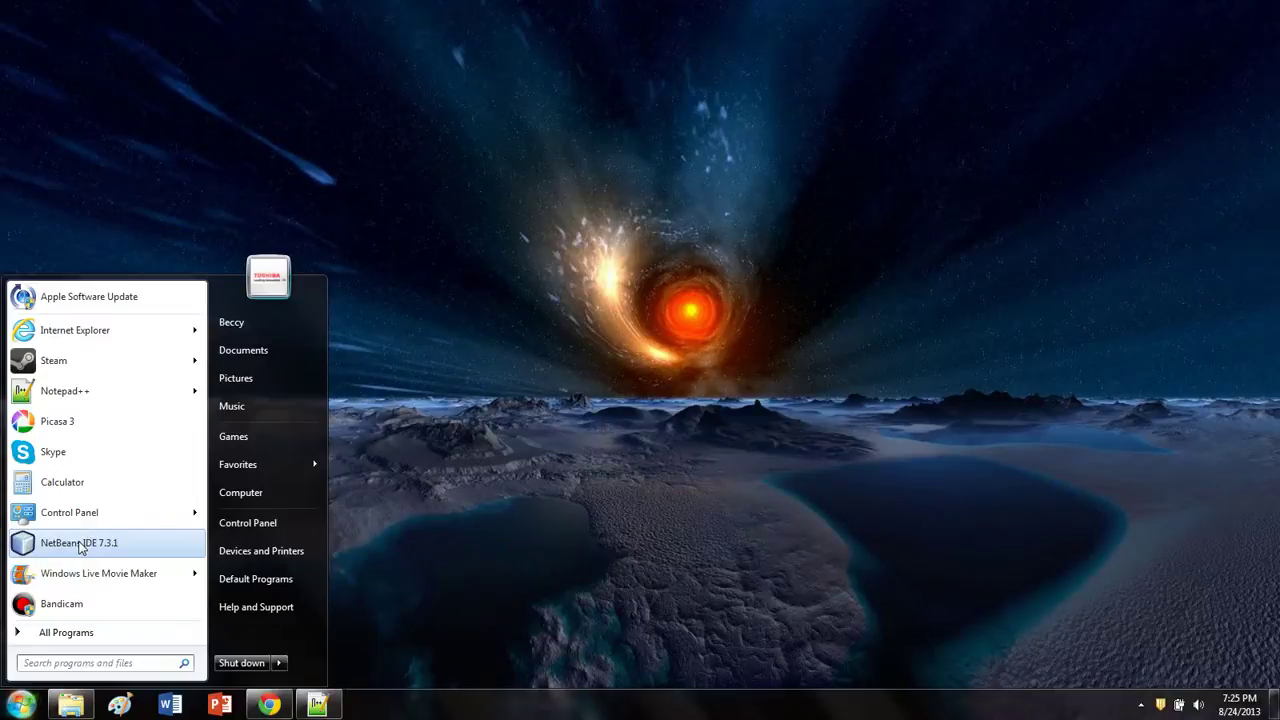
pyautogui.write('cmd')
pyautogui.press('Return')
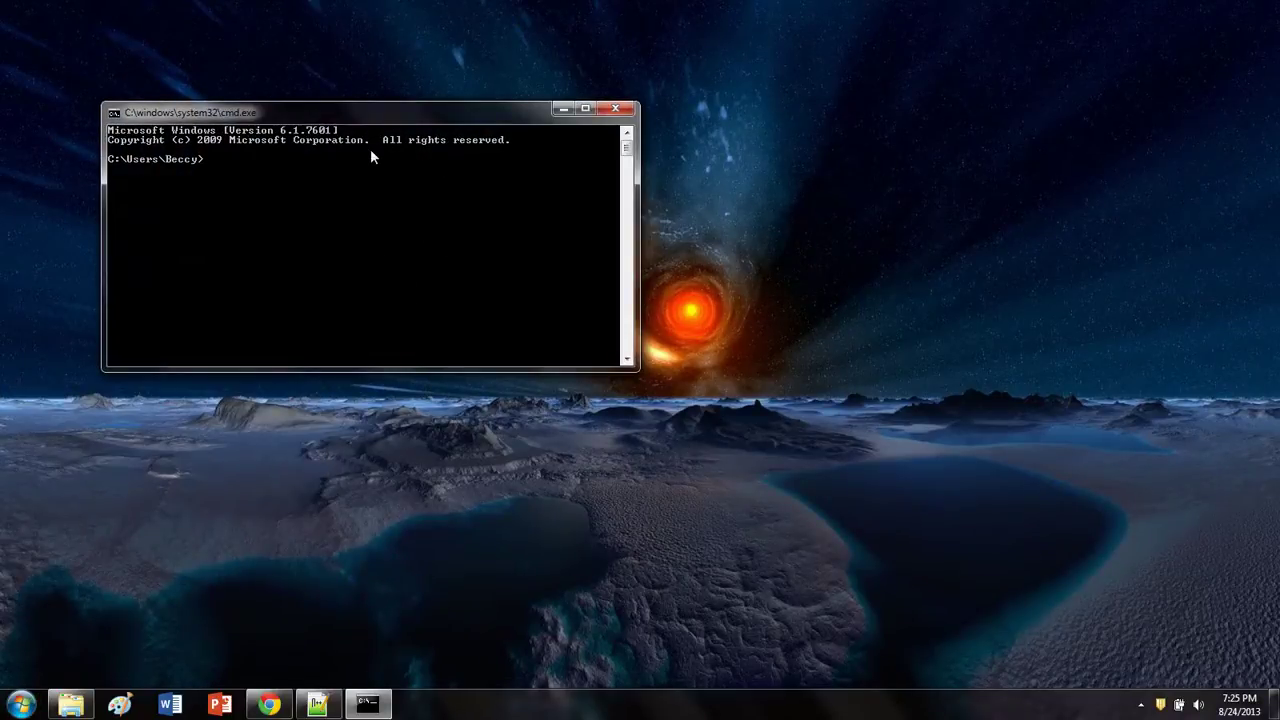
pyautogui.write('cd')
pyautogui.write('C:Desktop/Java')
pyautogui.press('Return')
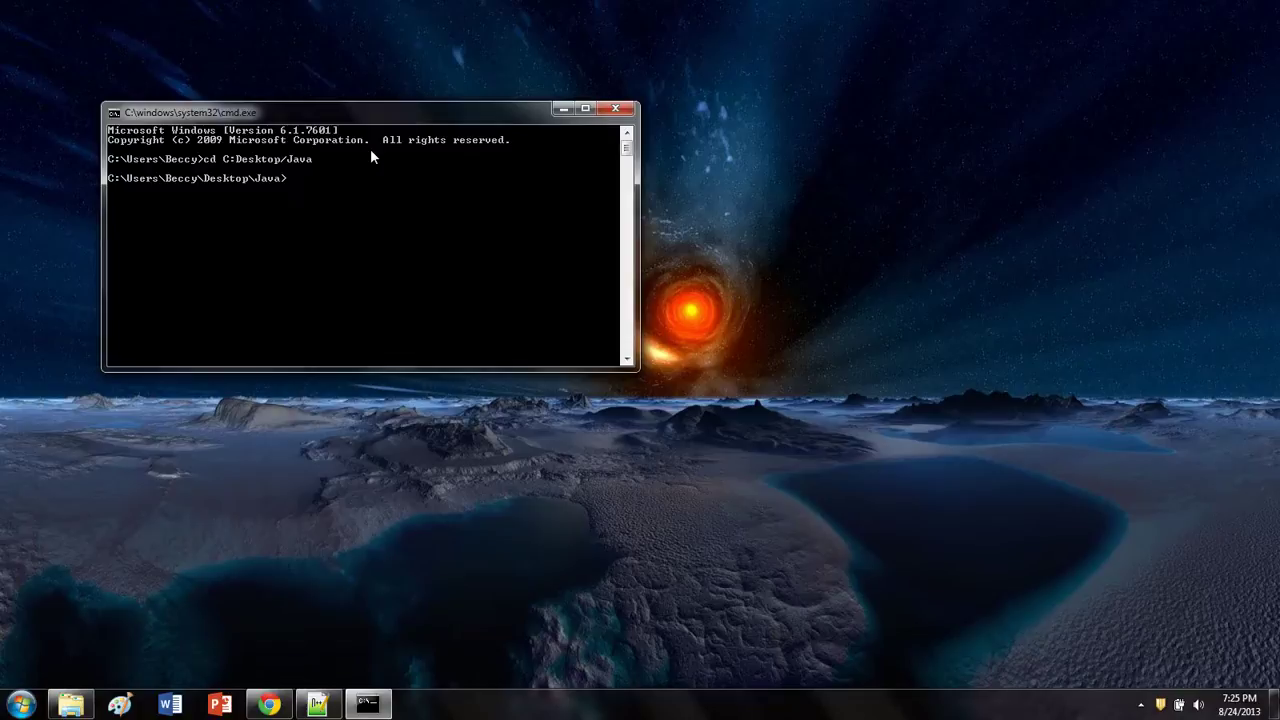
pyautogui.write('javac HelloWorld.java')
pyautogui.press('Return')
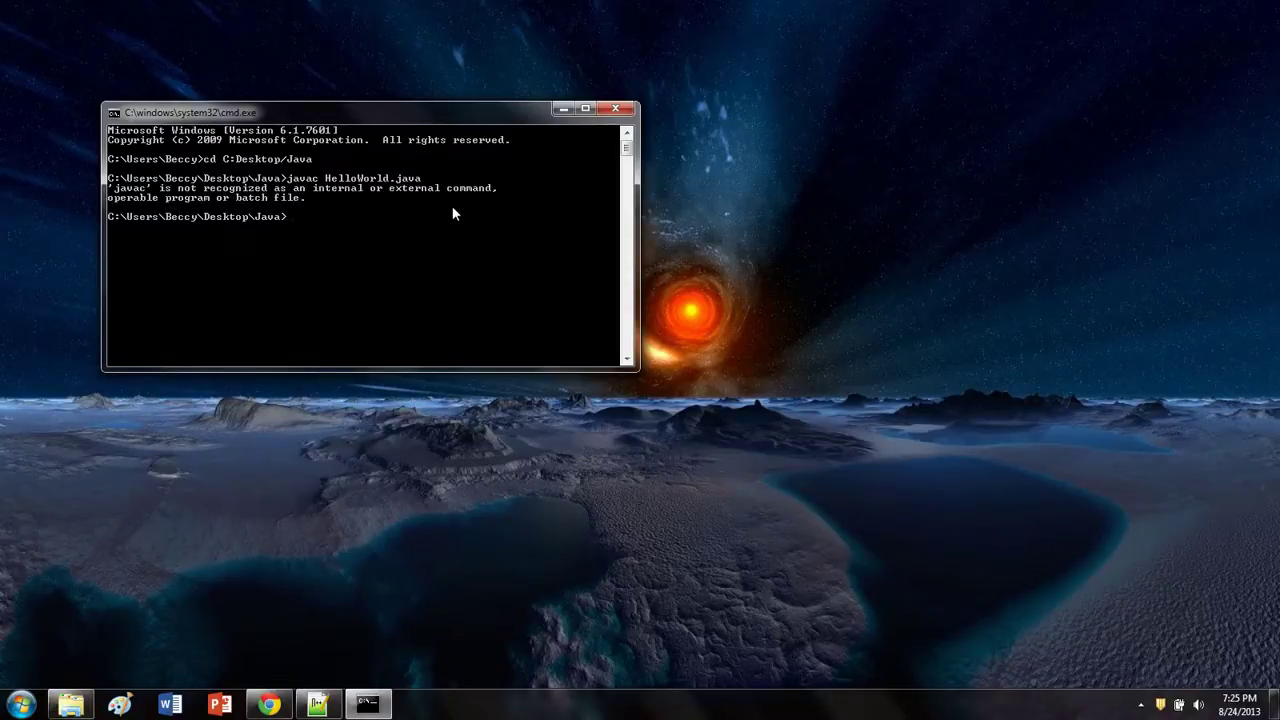
# Preview HelloWorld.java's code in the Explorer Java folder, then minimise Explorer and close Command Prompt
pyautogui.click(90, 705)
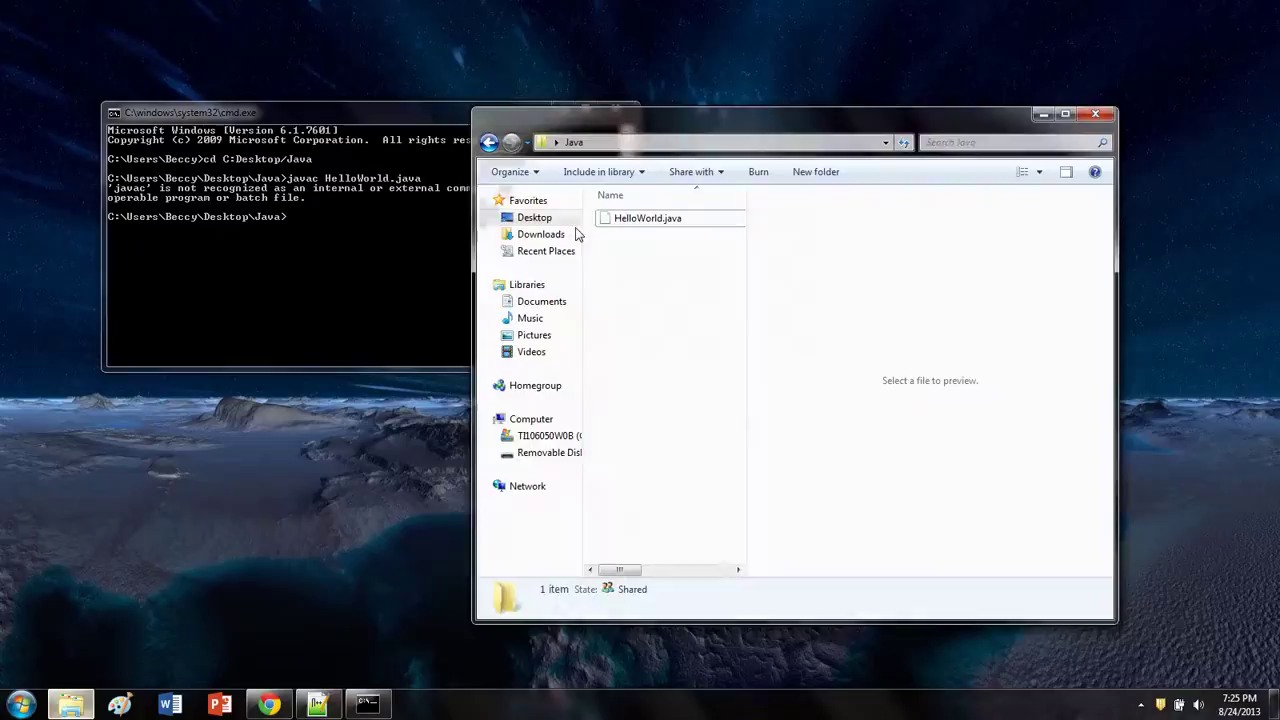
pyautogui.click(668, 220)
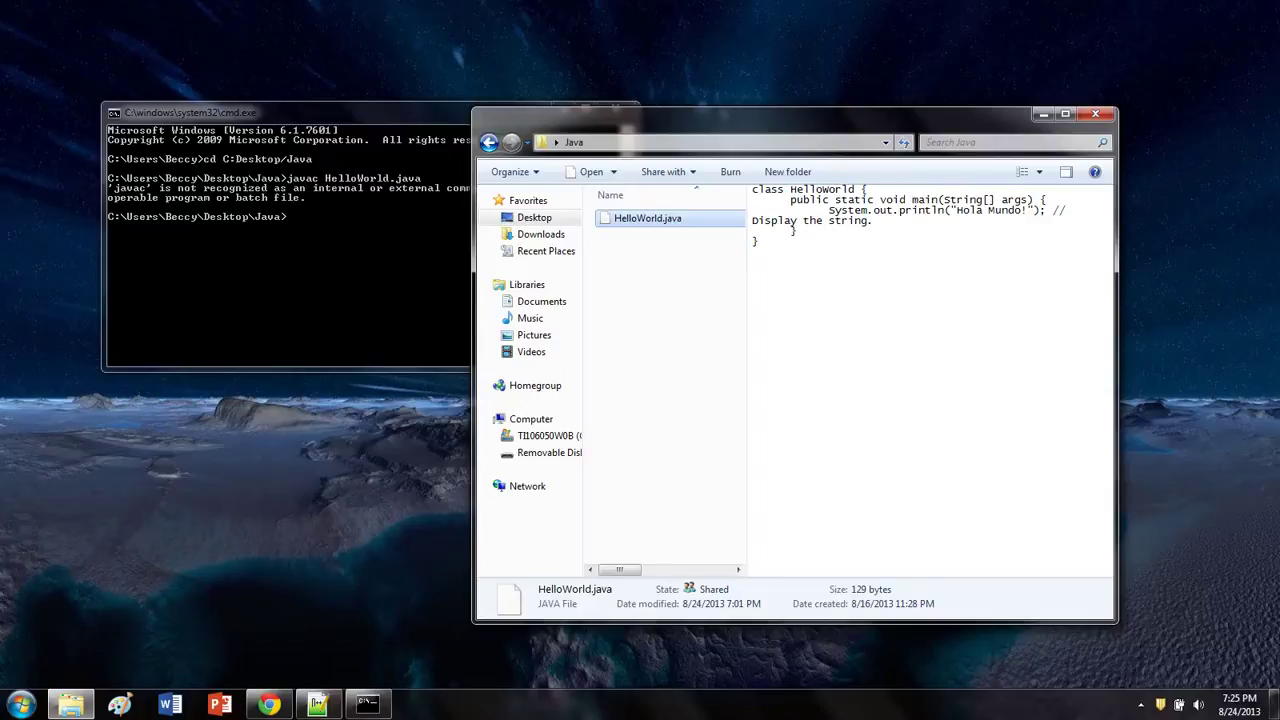
pyautogui.click(677, 263)
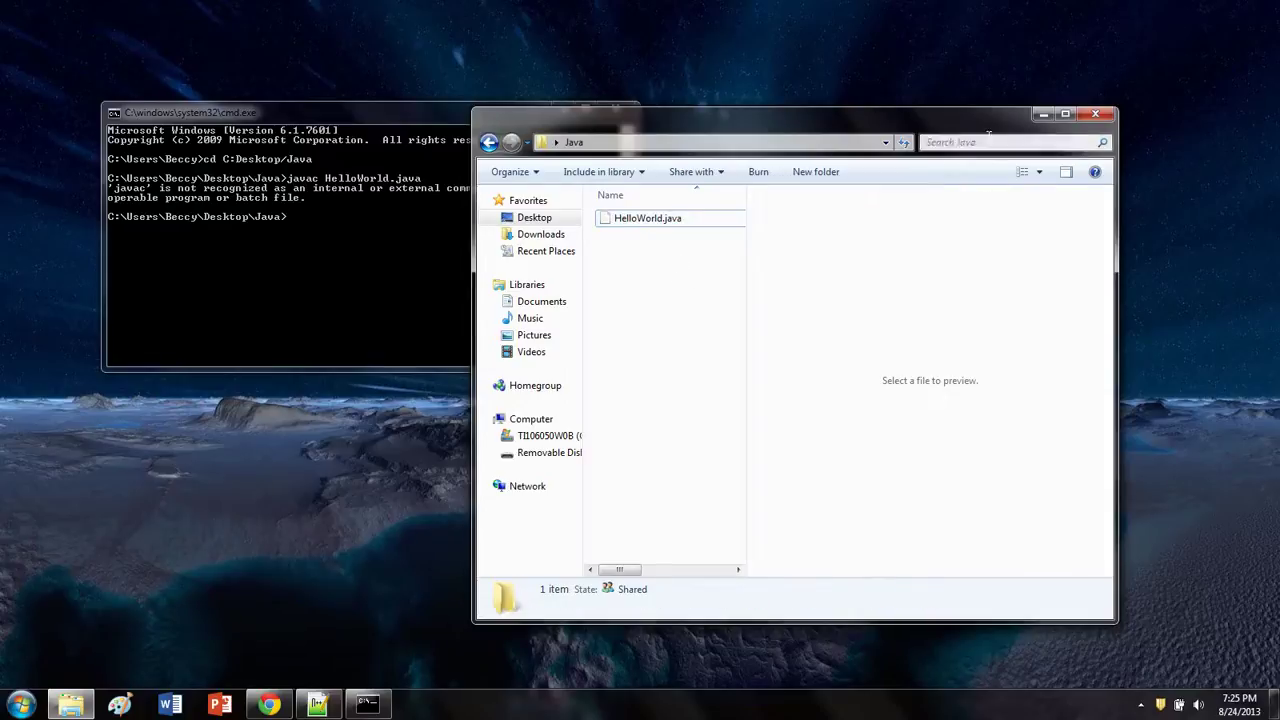
pyautogui.click(1041, 114)
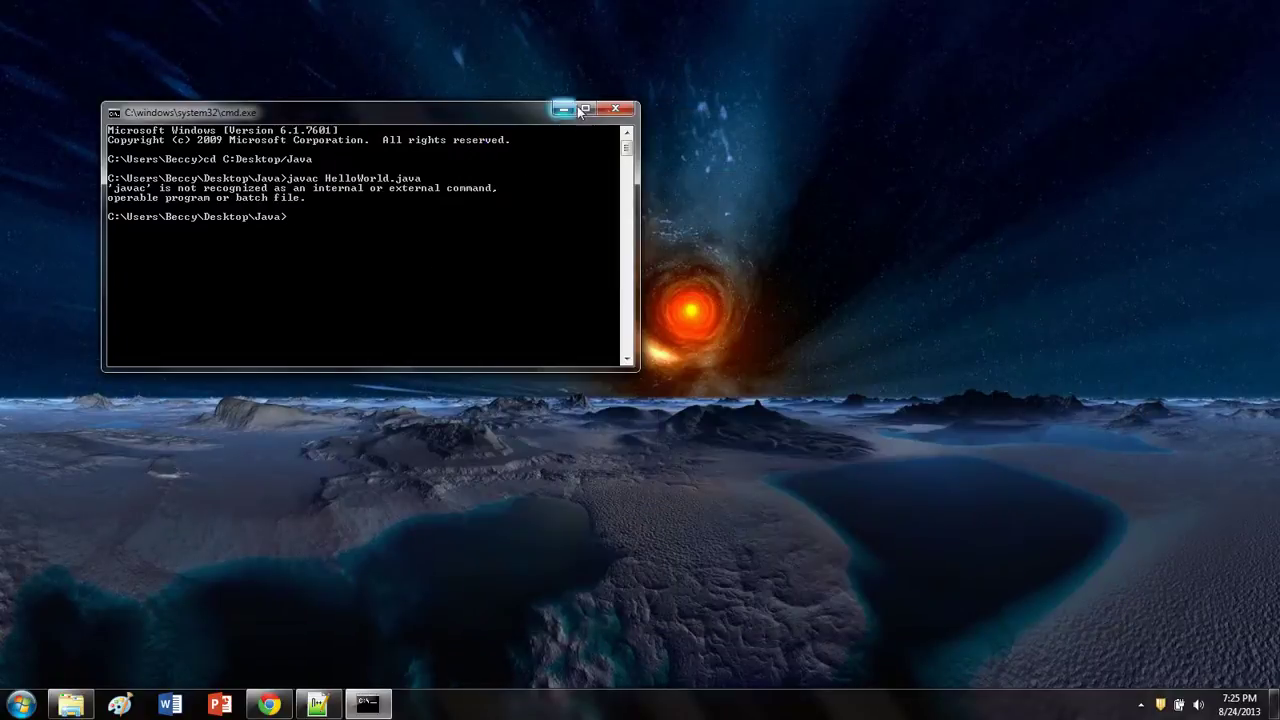
pyautogui.click(614, 110)
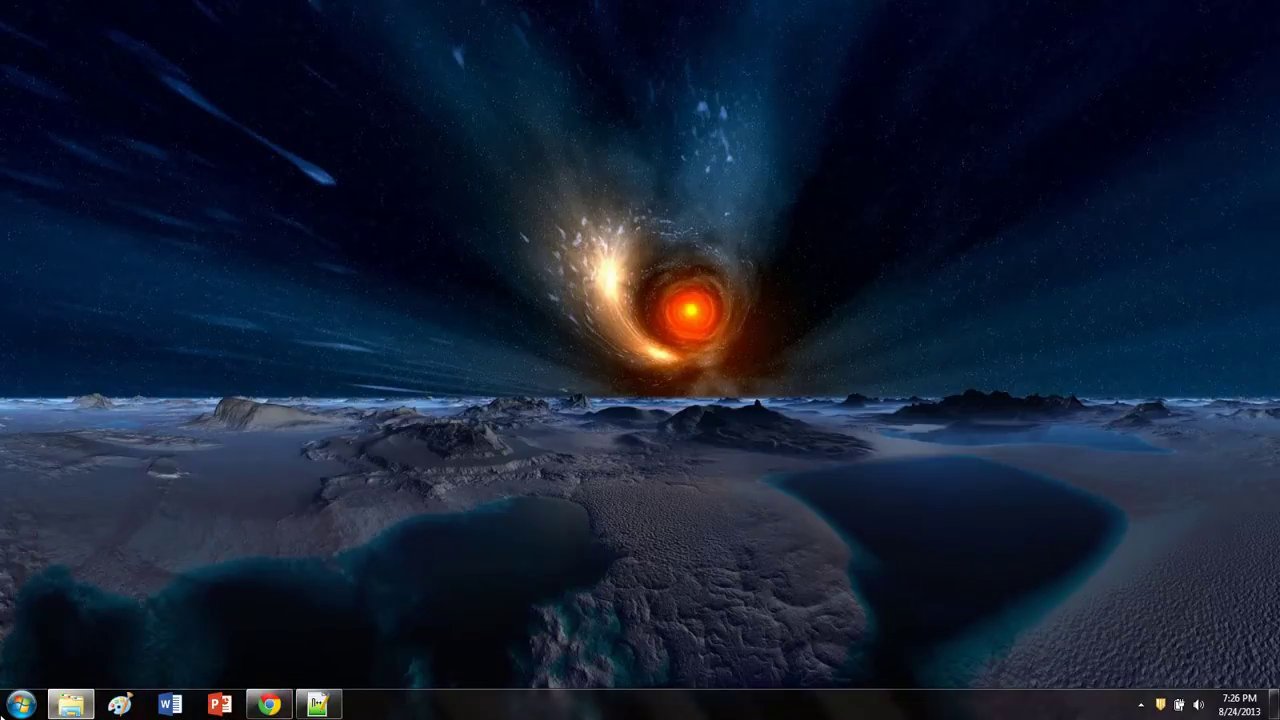
# Browse from Computer to the C:\Program Files\Java\jdk1.7.0_25\bin folder
pyautogui.click(20, 704)
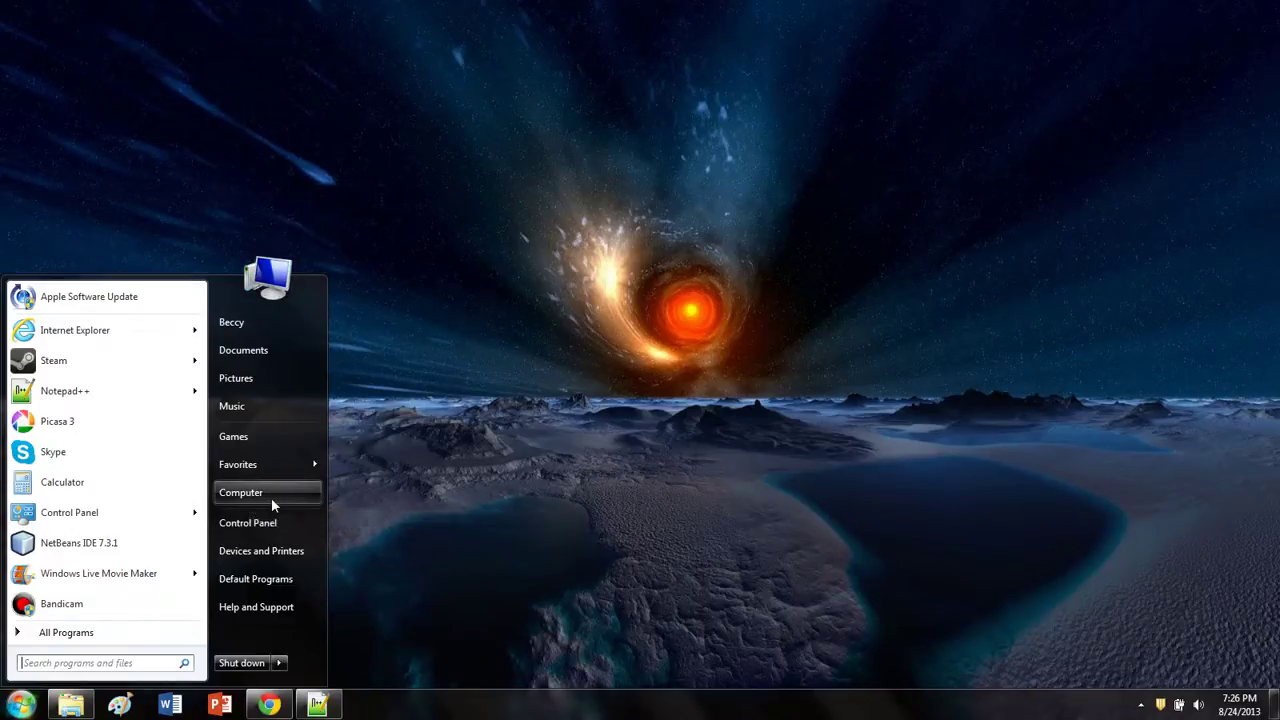
pyautogui.click(268, 497)
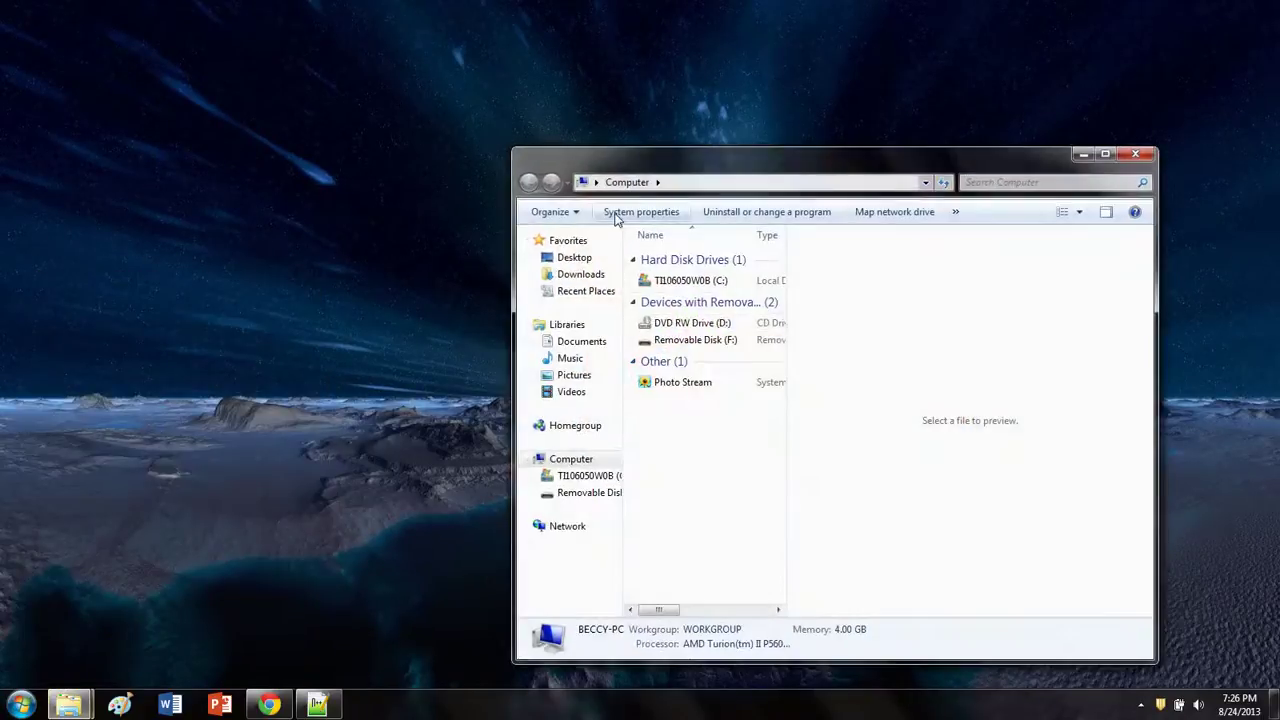
pyautogui.doubleClick(718, 284)
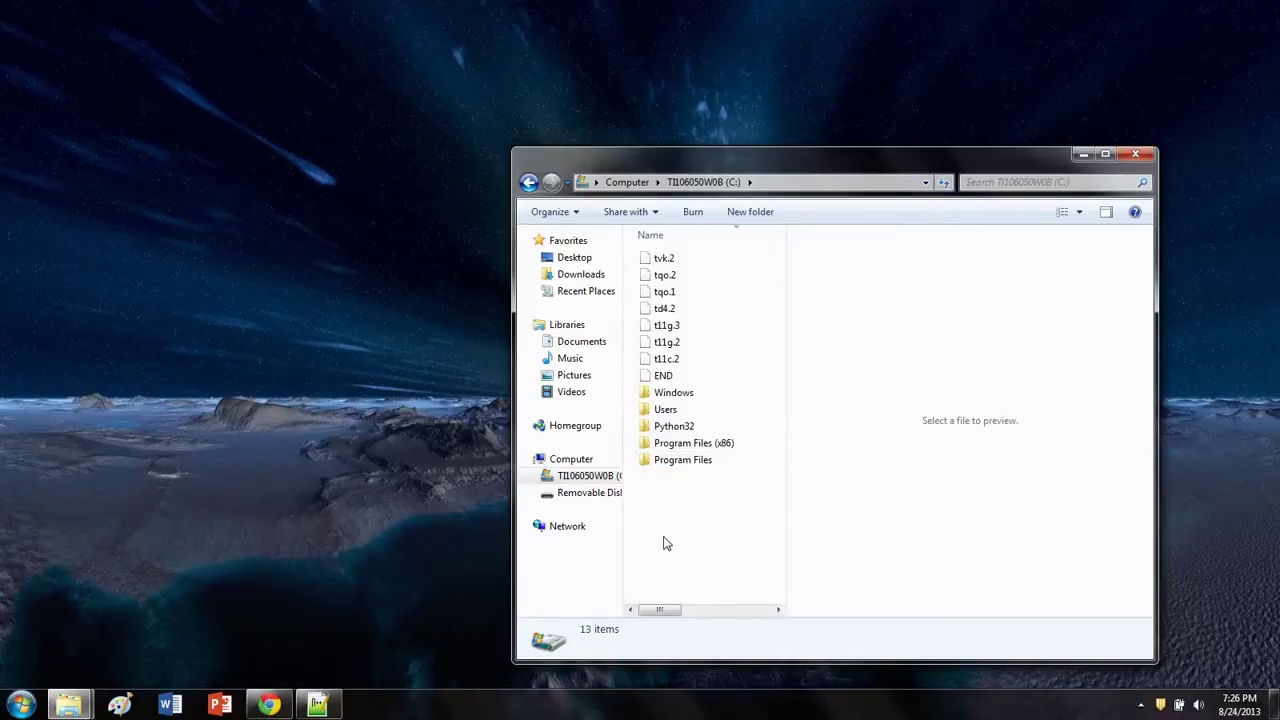
pyautogui.doubleClick(720, 462)
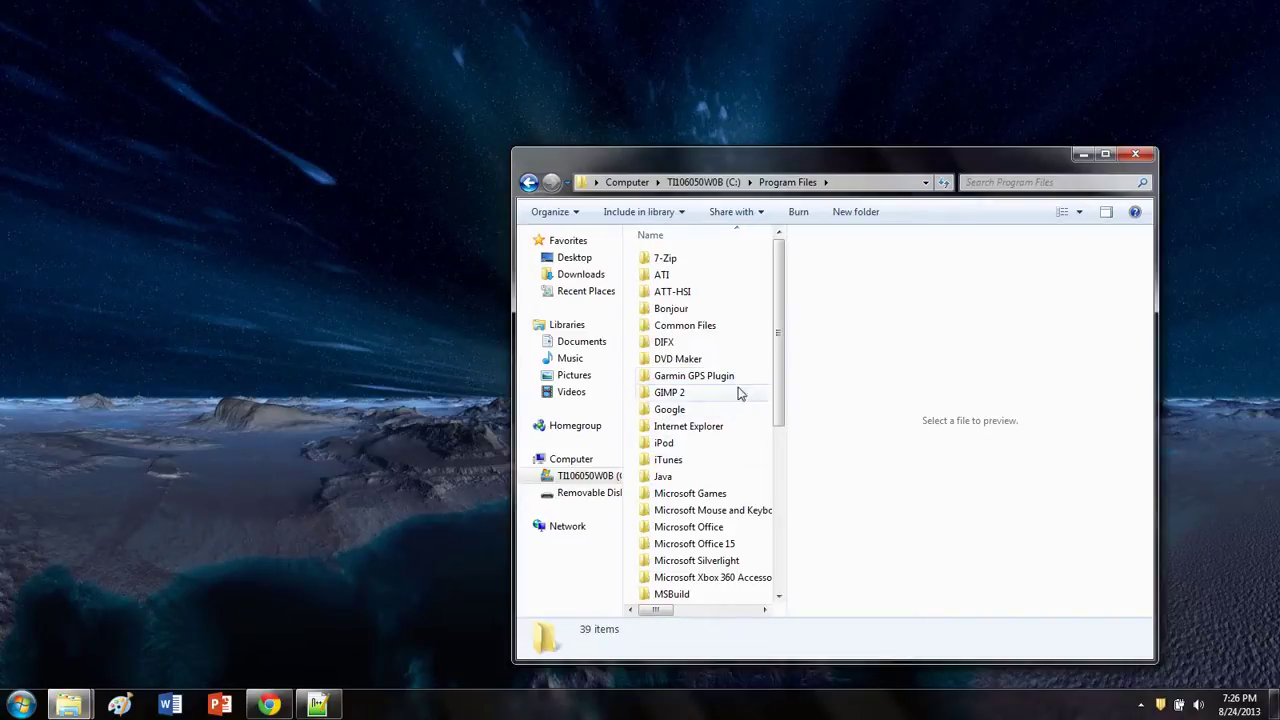
pyautogui.doubleClick(676, 477)
pyautogui.doubleClick(673, 262)
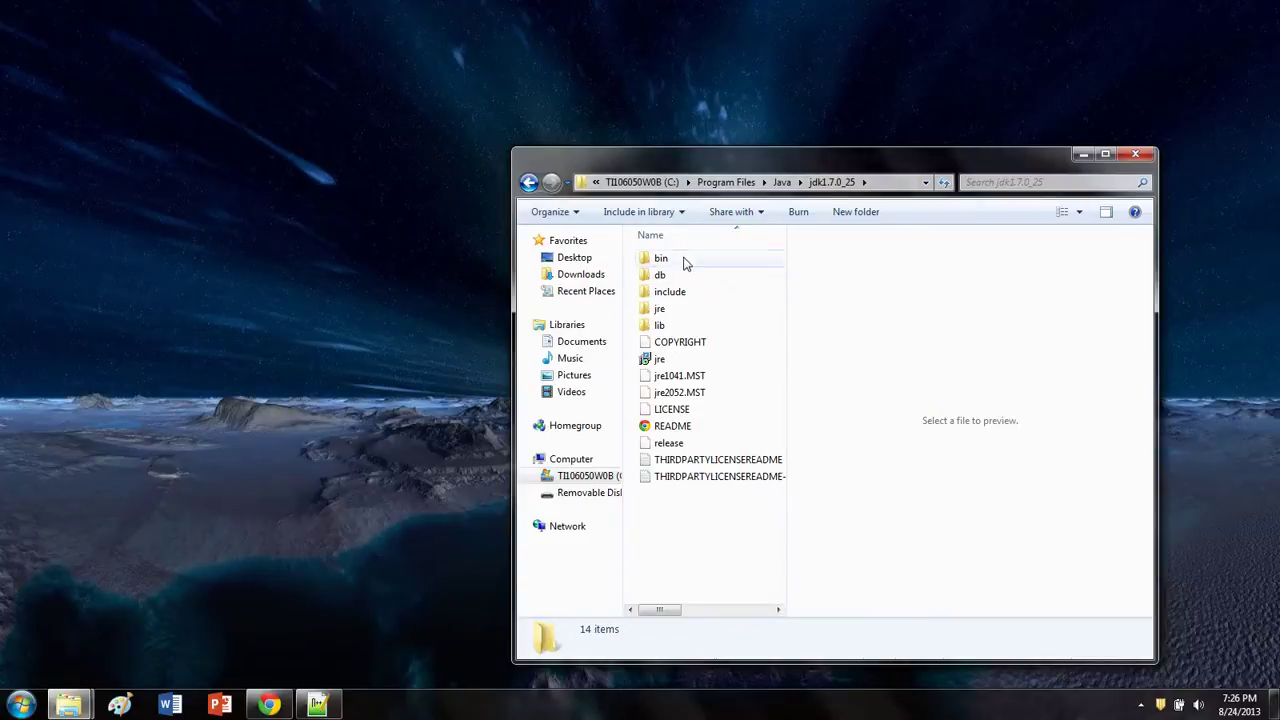
pyautogui.doubleClick(684, 262)
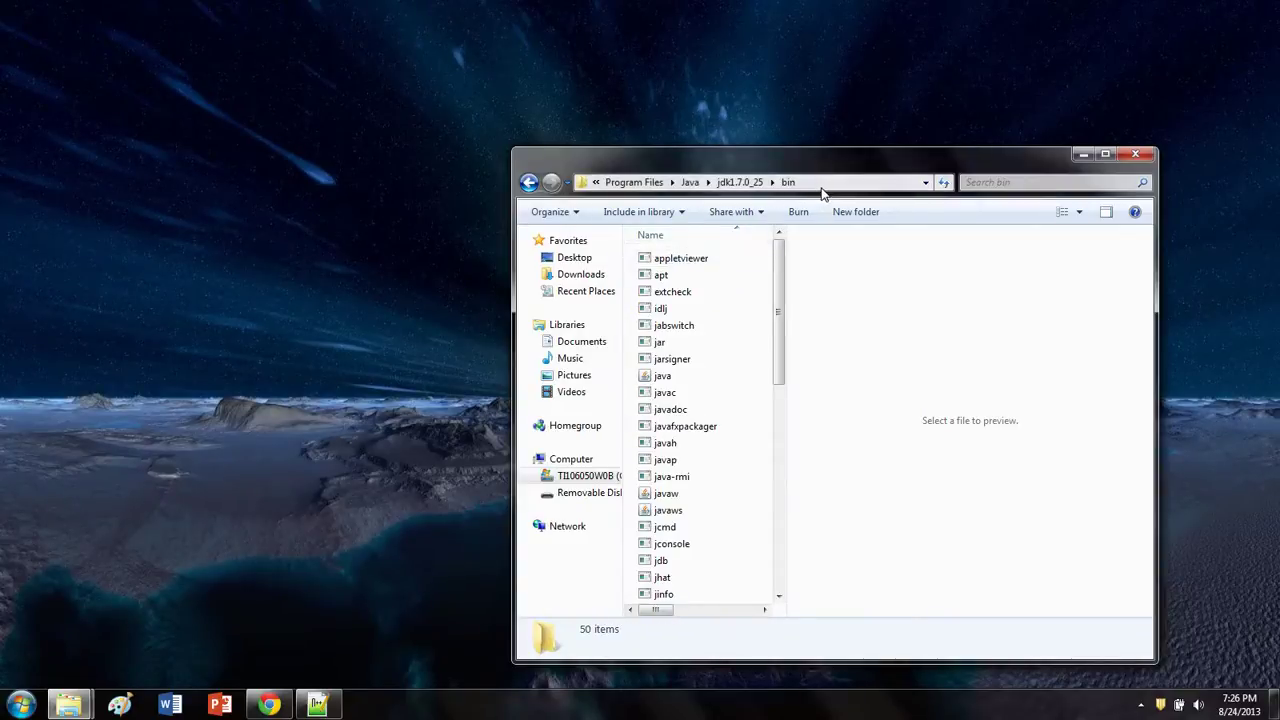
# Copy the bin folder's path from the address bar, minimise Explorer, and open Start
pyautogui.click(790, 181)
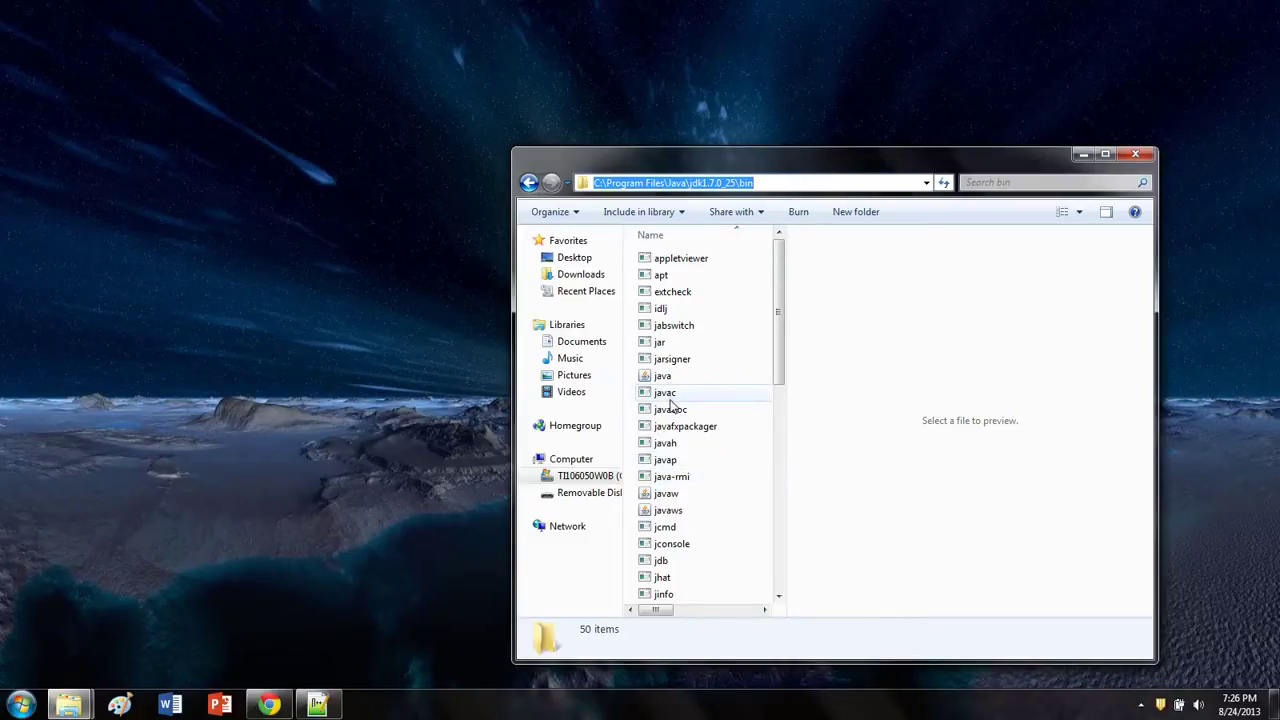
pyautogui.moveTo(671, 397)
pyautogui.rightClick(700, 184)
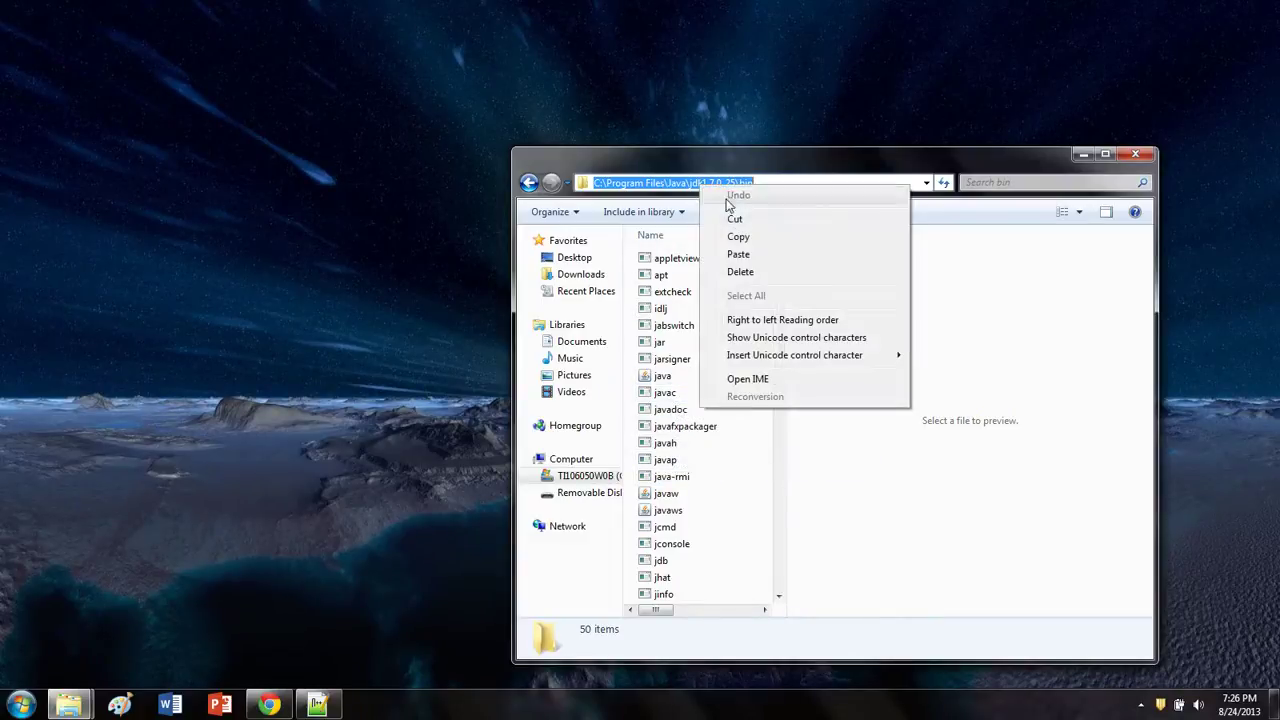
pyautogui.click(743, 242)
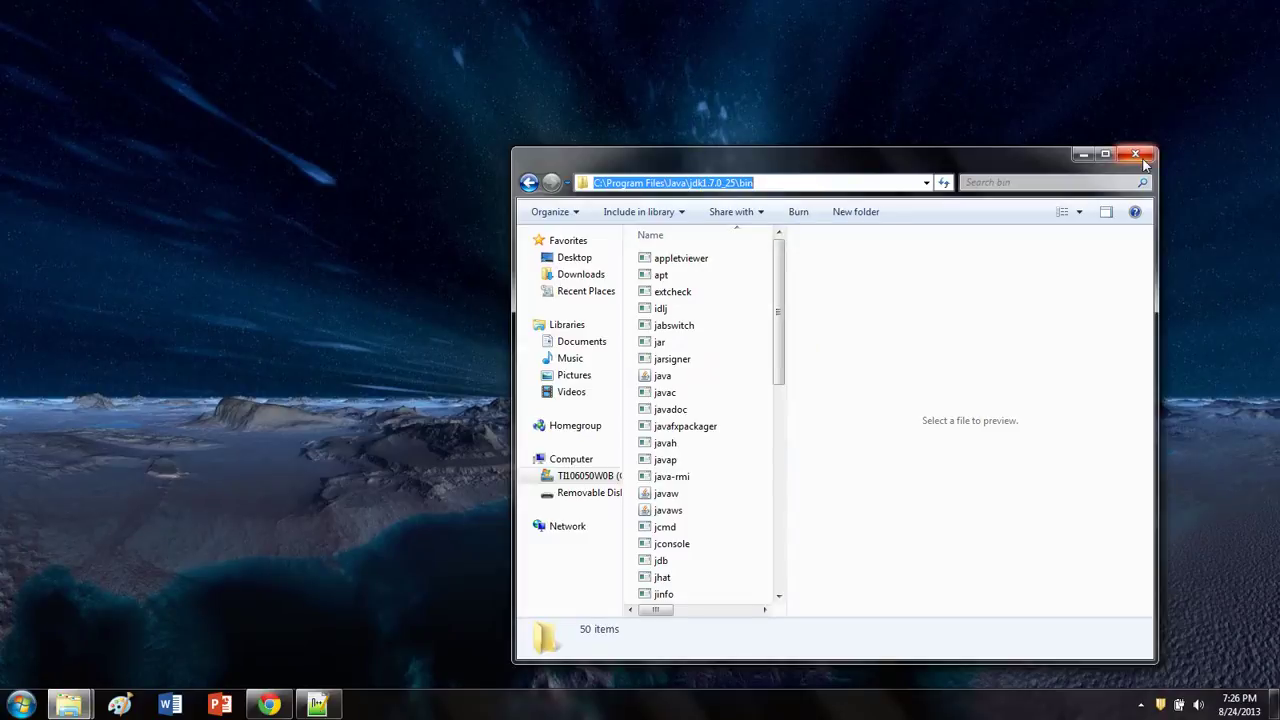
pyautogui.click(1082, 155)
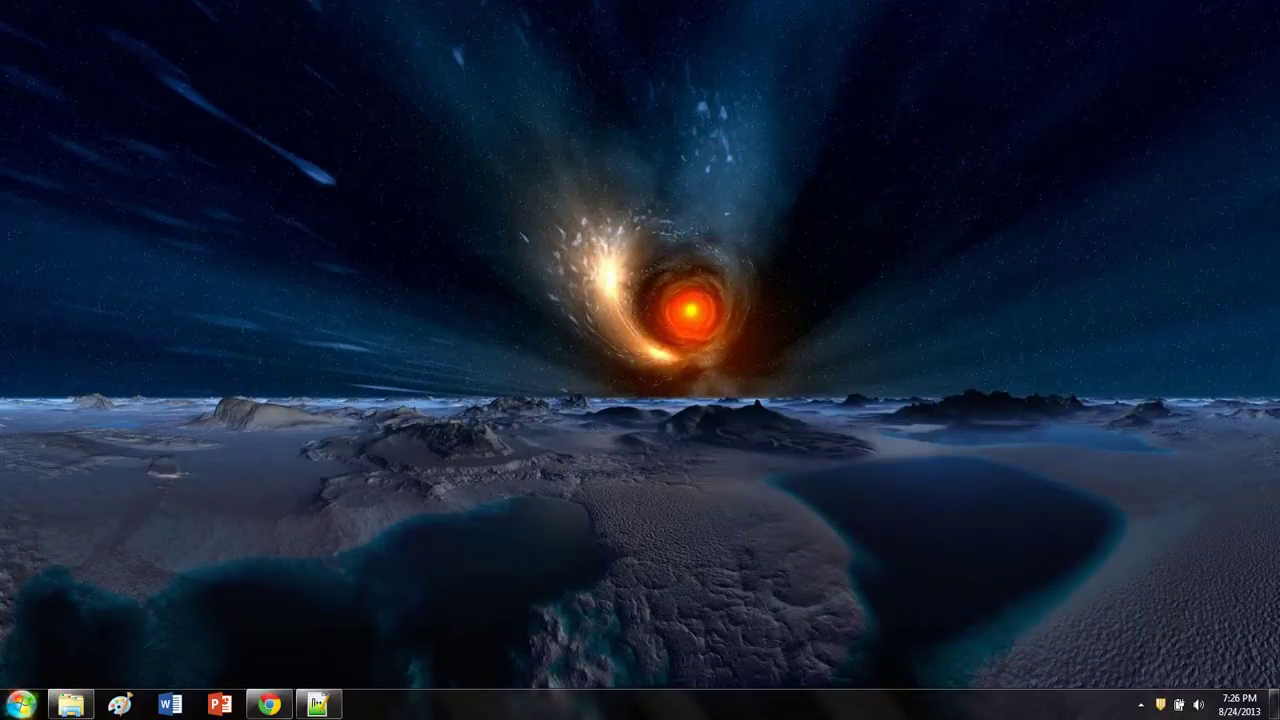
pyautogui.click(21, 704)
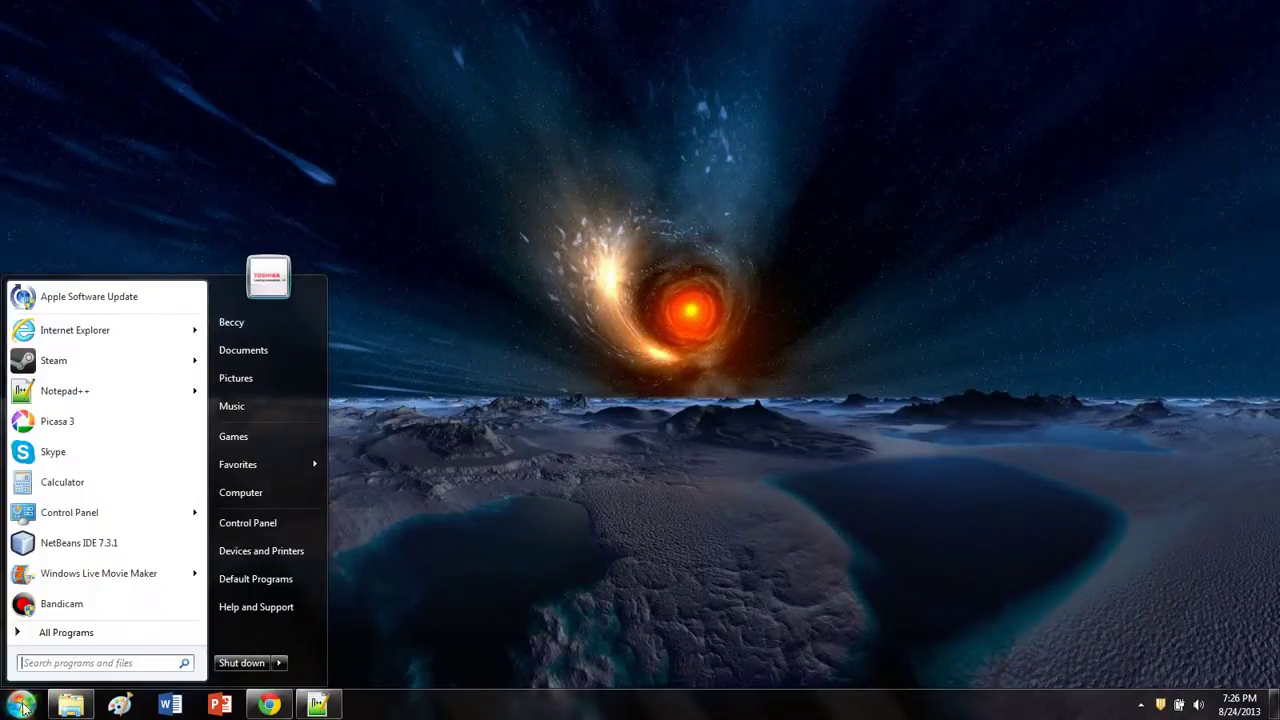
# Go through System and Security > System > Advanced system settings to Environment Variables
pyautogui.click(293, 525)
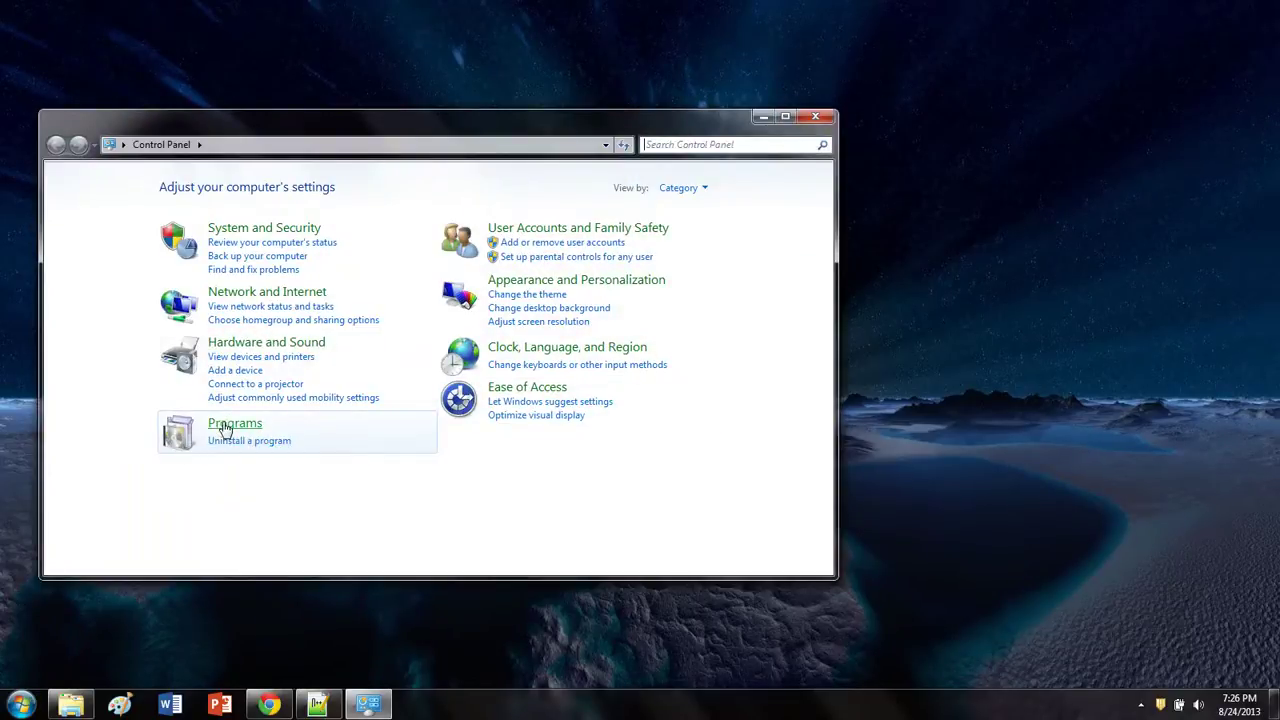
pyautogui.click(248, 229)
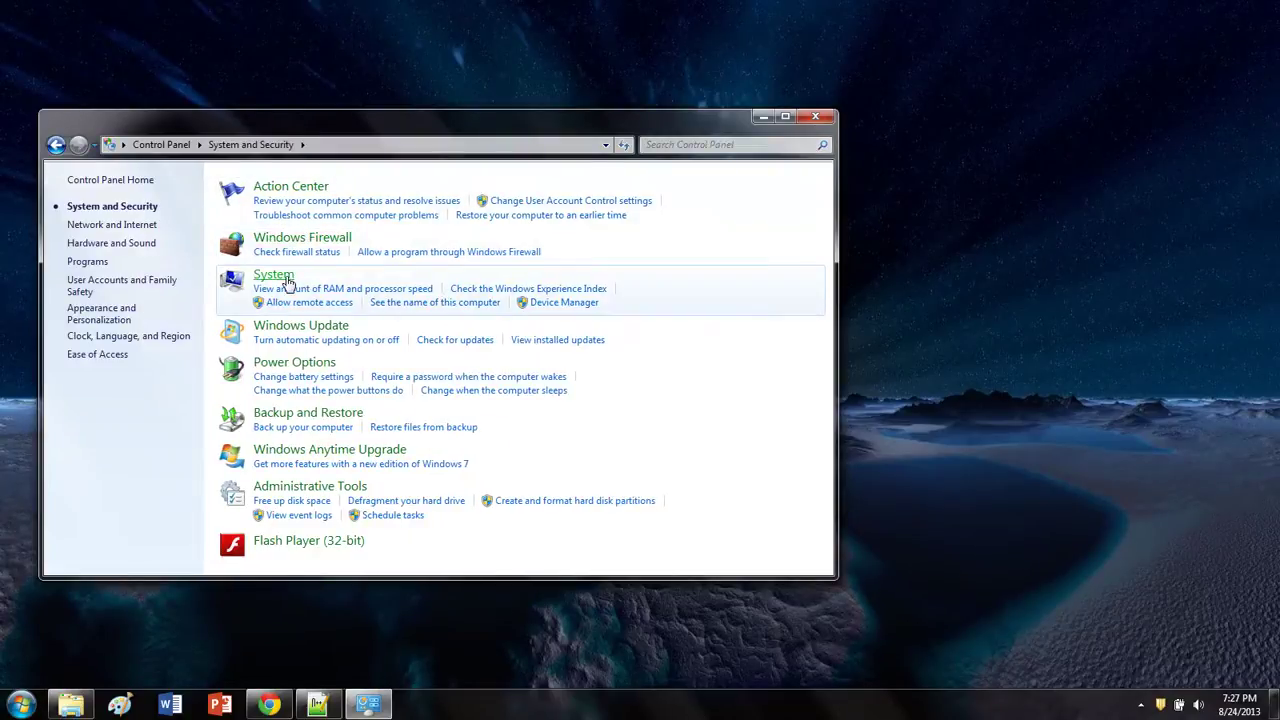
pyautogui.click(285, 280)
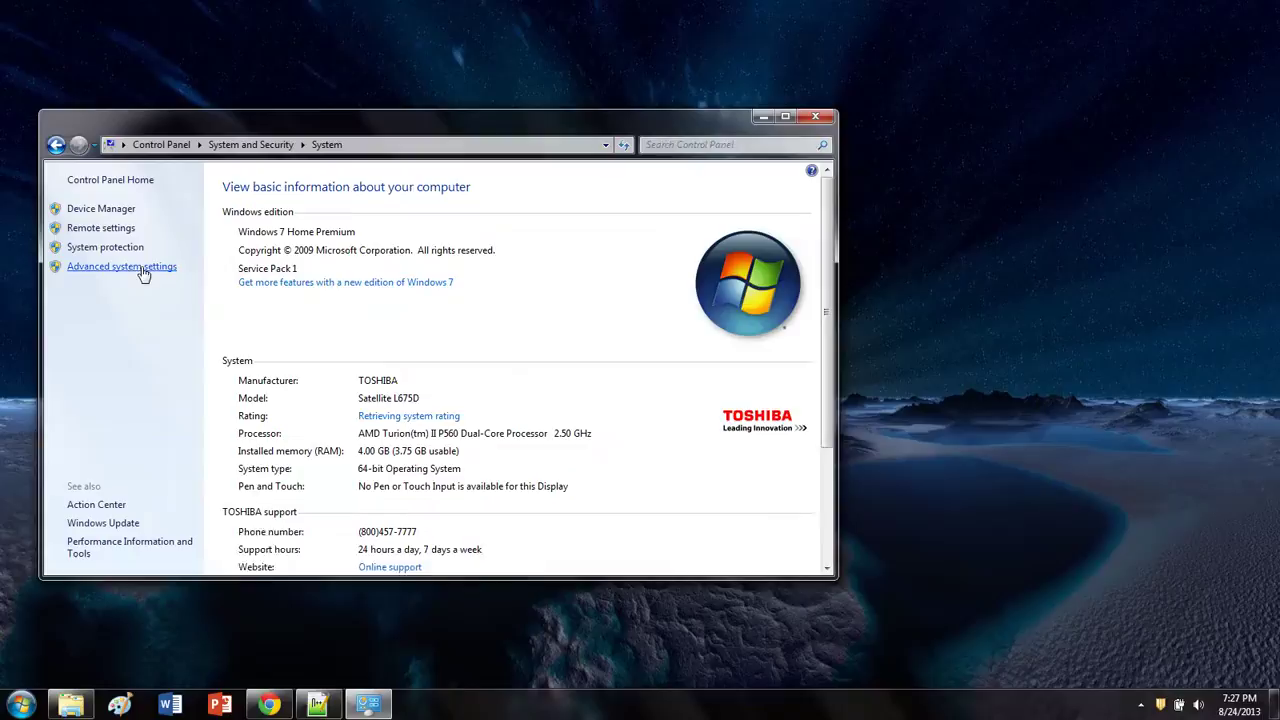
pyautogui.click(125, 267)
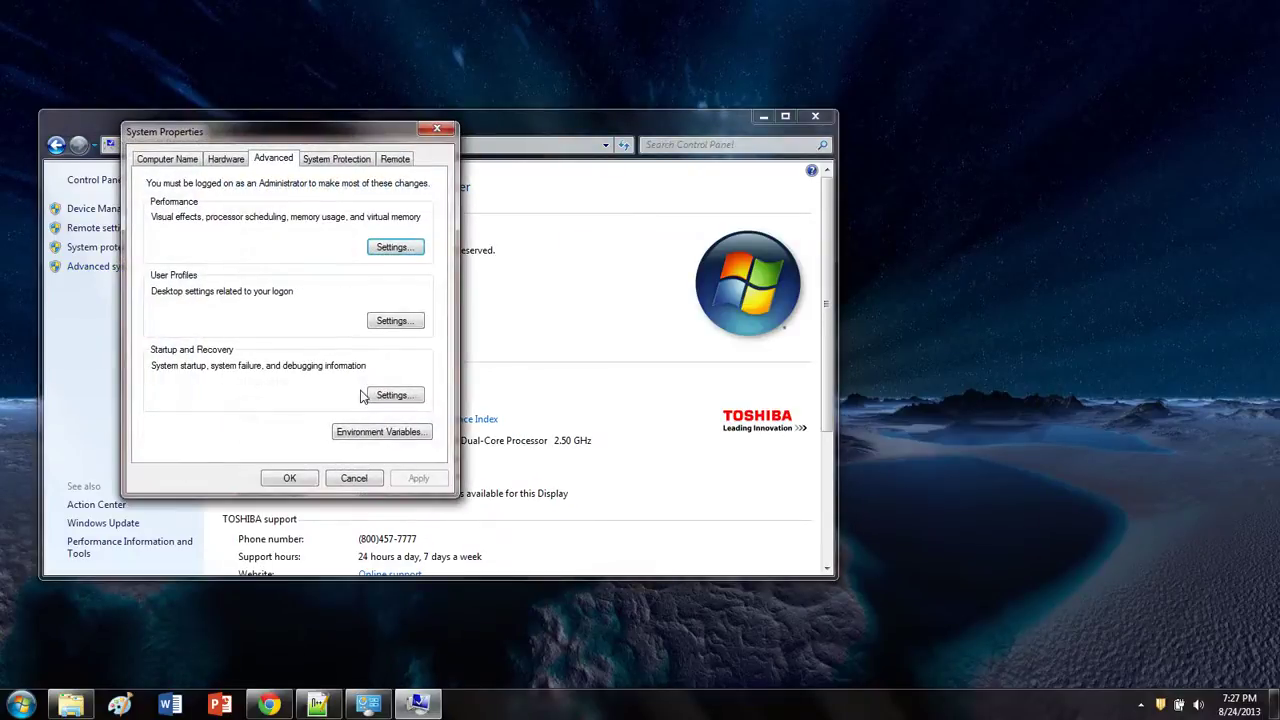
pyautogui.click(352, 434)
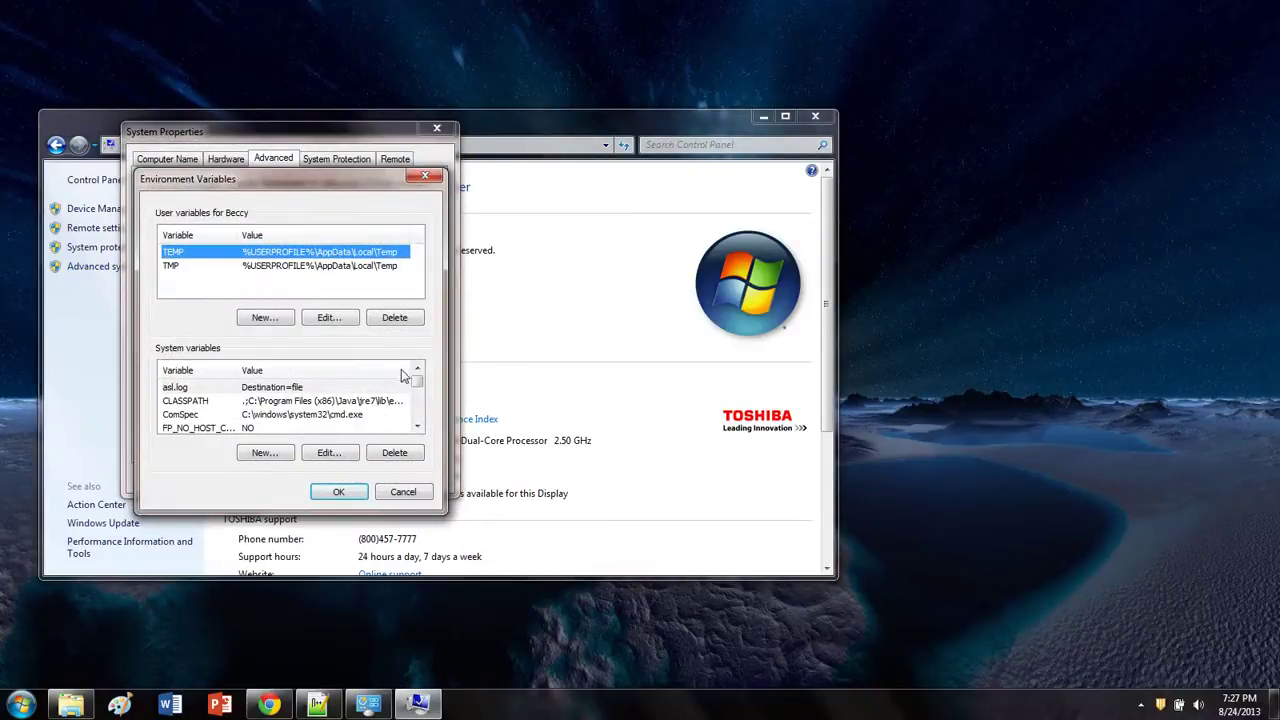
# Scroll the System variables list and select the Path variable
pyautogui.scroll(-5, 420, 385)
pyautogui.click(418, 370)
pyautogui.click(418, 370)
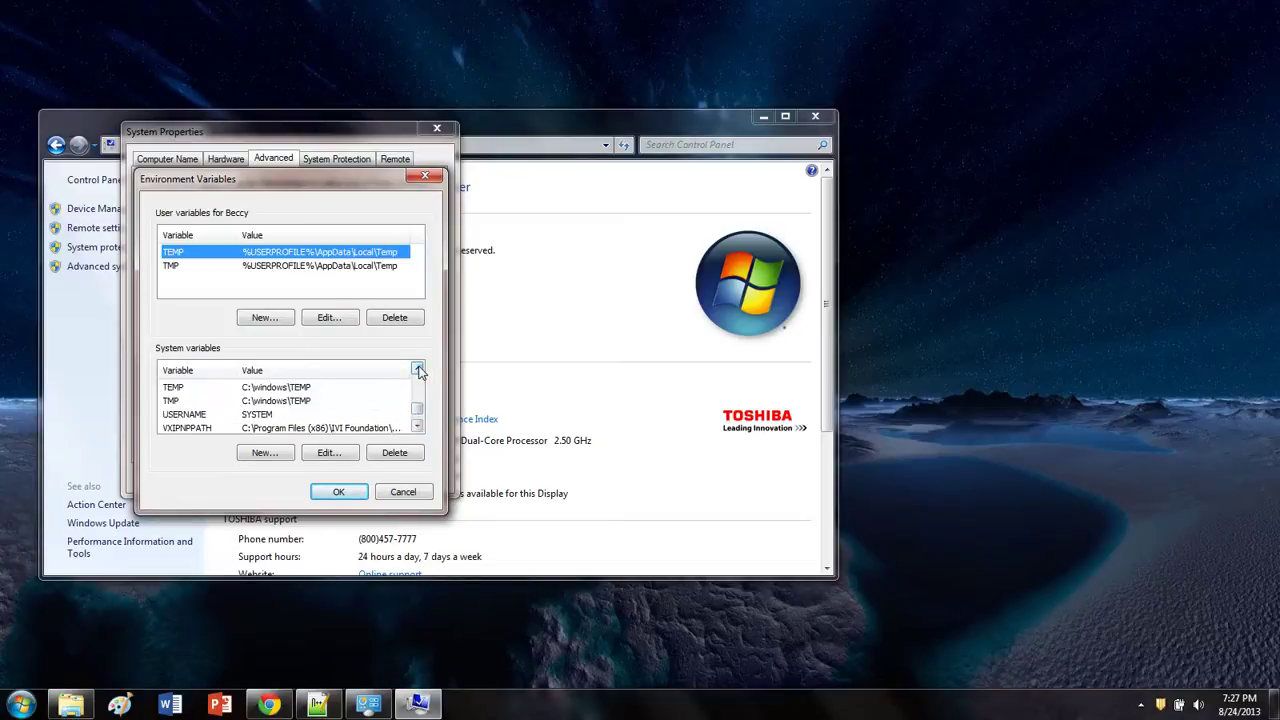
pyautogui.click(418, 370)
pyautogui.click(418, 370)
pyautogui.click(418, 370)
pyautogui.click(418, 370)
pyautogui.click(418, 370)
pyautogui.click(418, 370)
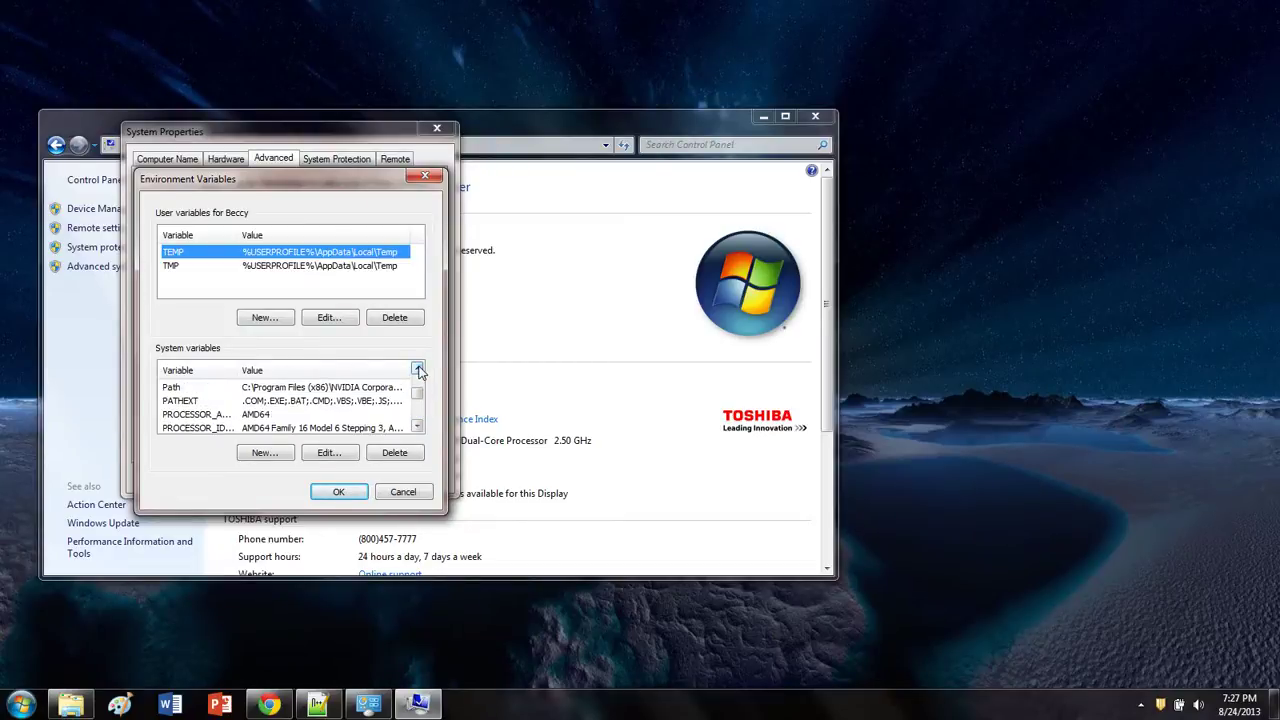
pyautogui.click(418, 370)
pyautogui.click(312, 401)
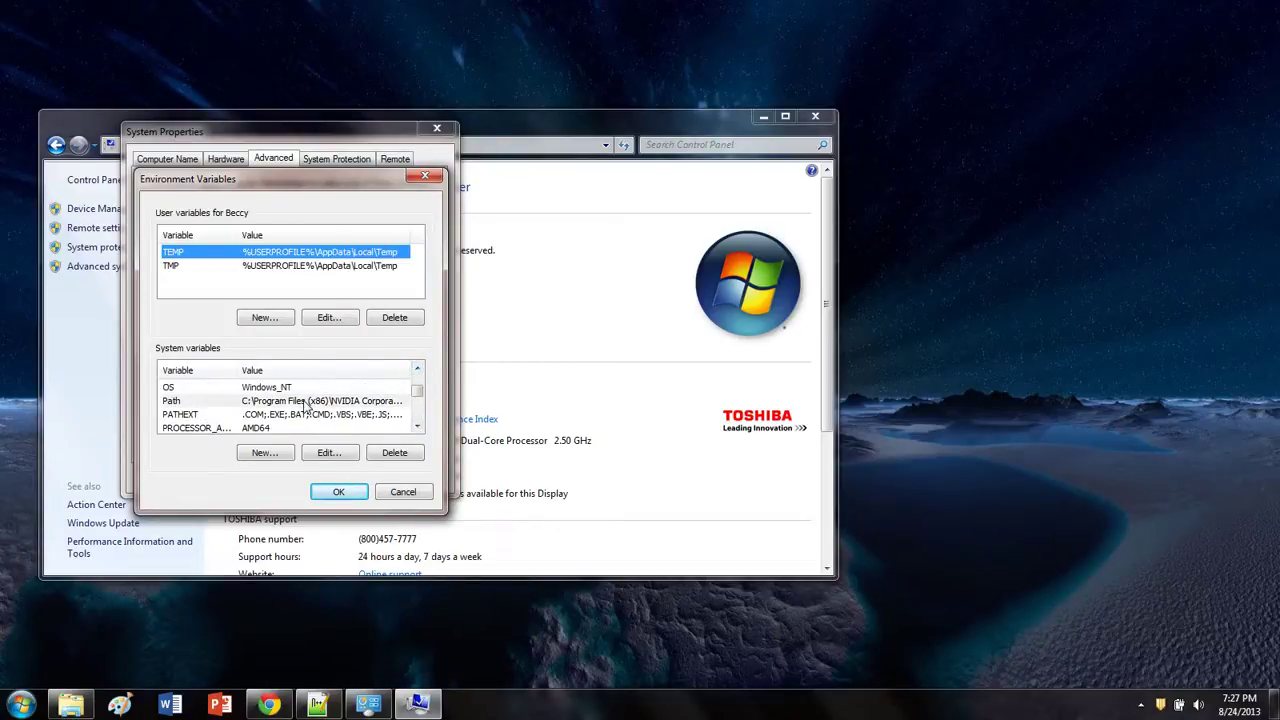
# Append ';C:\Program Files\Java\jdk1.7.0_25\bin' to the Path value and confirm with OK
pyautogui.click(326, 453)
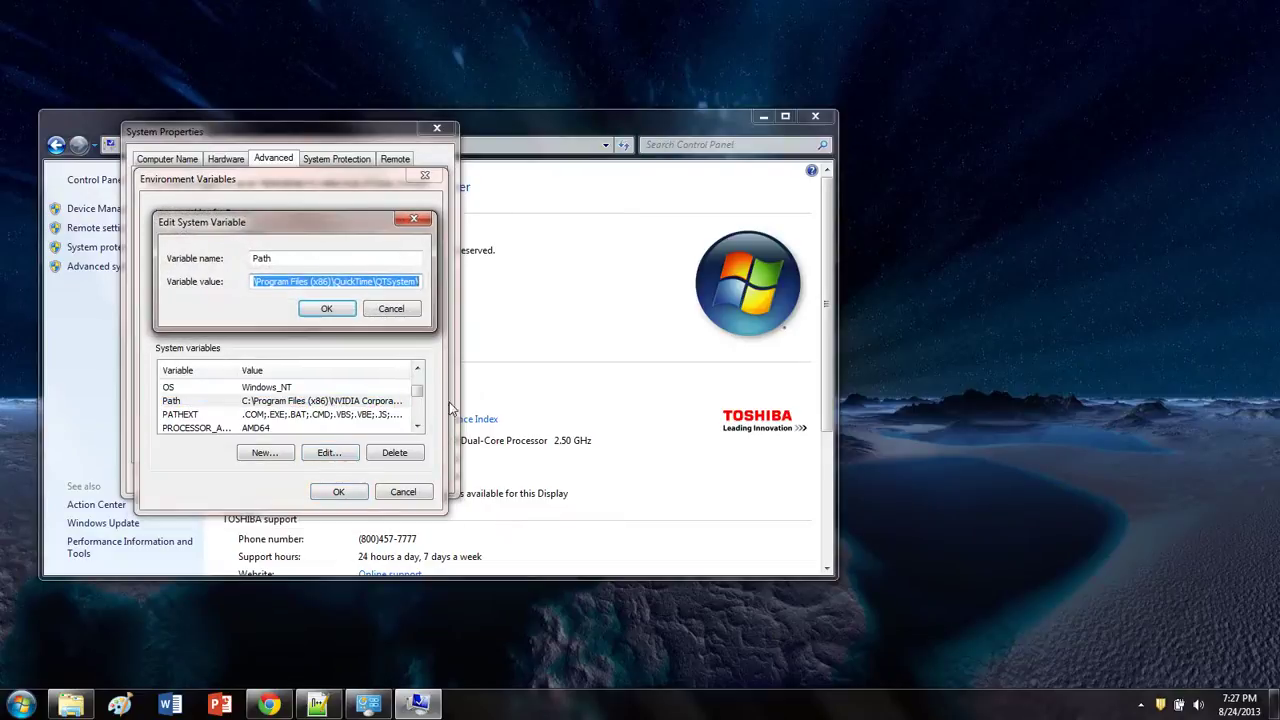
pyautogui.press('End')
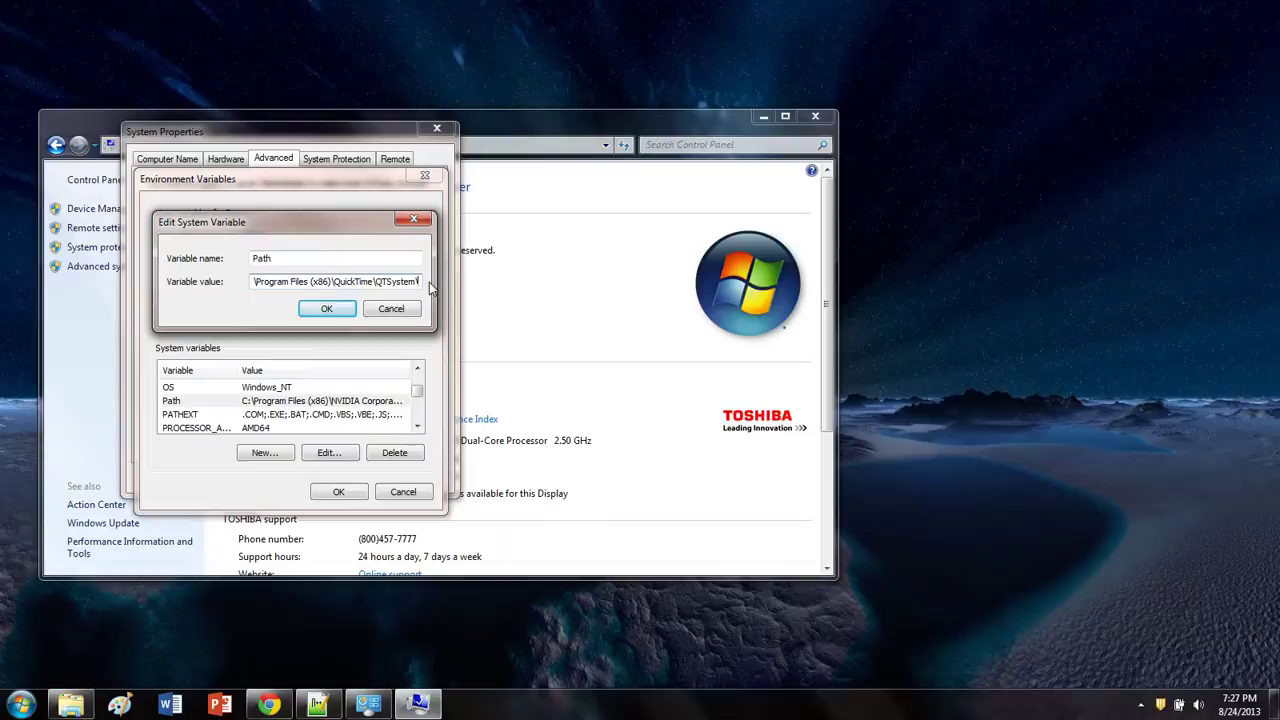
pyautogui.write(';')
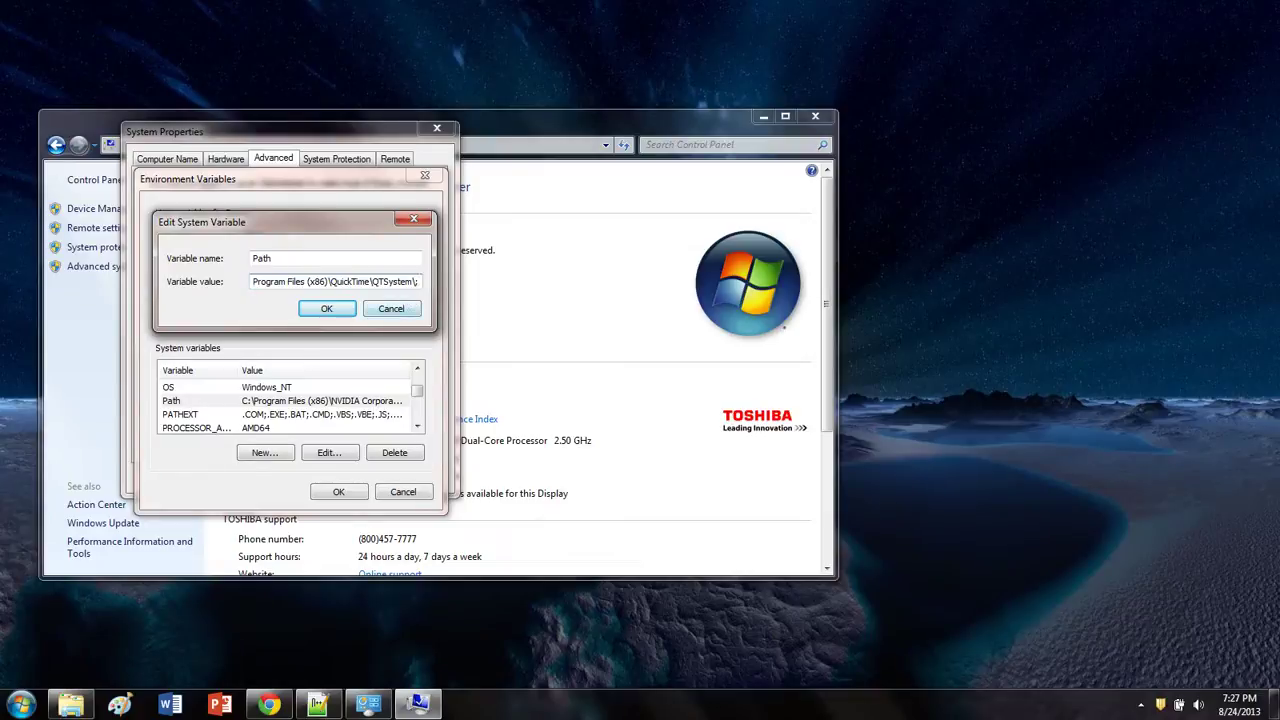
pyautogui.write('C:\\Program Files\\Java\\jdk1.7.0_25\\bin')
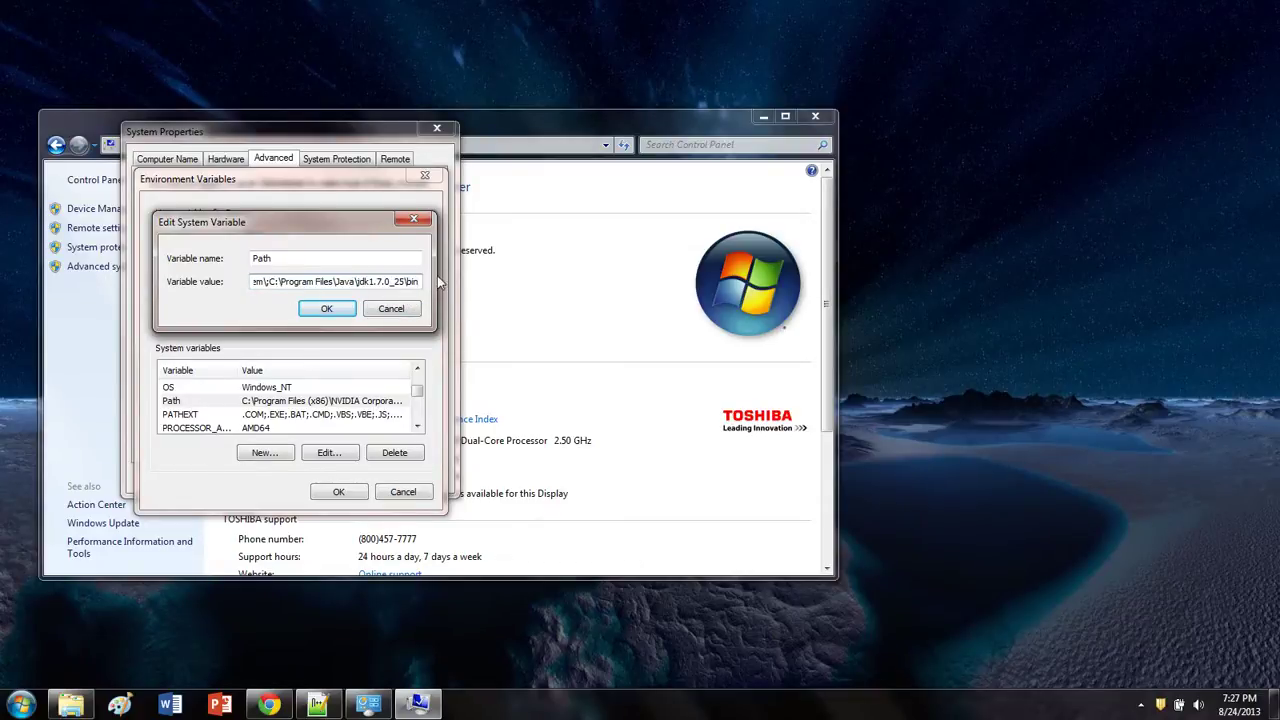
pyautogui.click(326, 308)
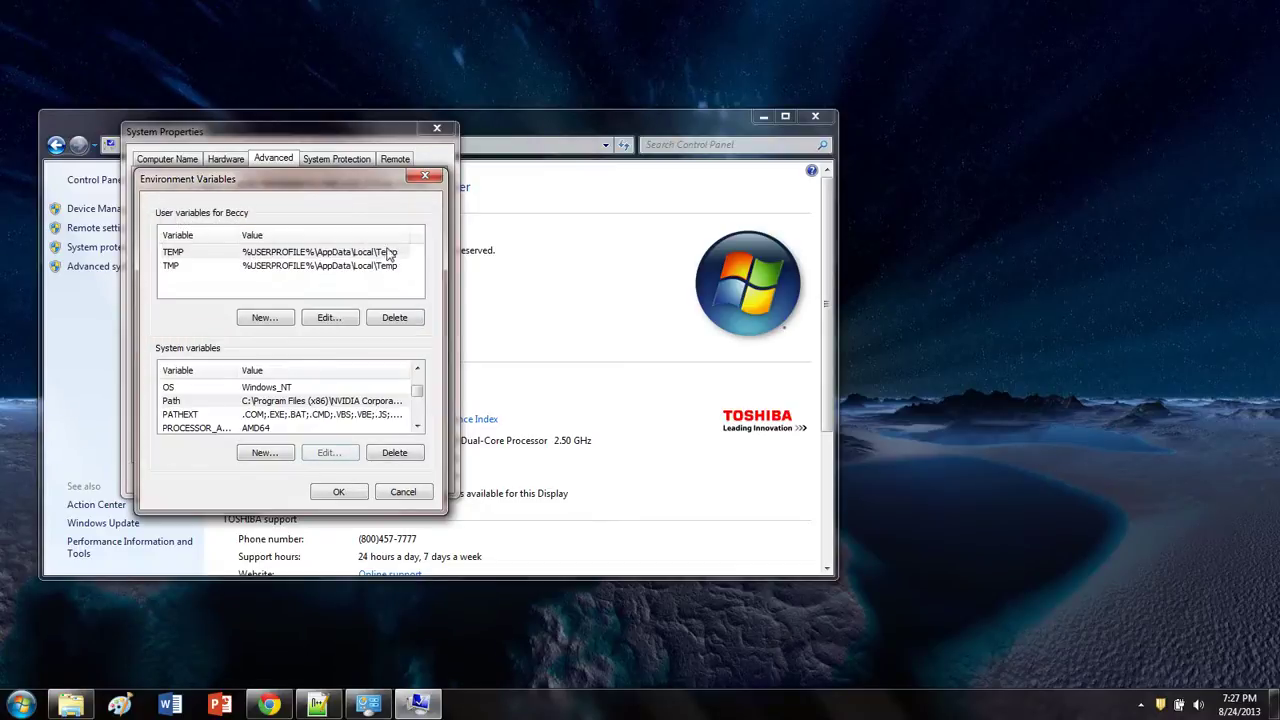
pyautogui.click(336, 491)
# Close System Properties and the System window, then dismiss the slow-performance balloon
pyautogui.click(289, 478)
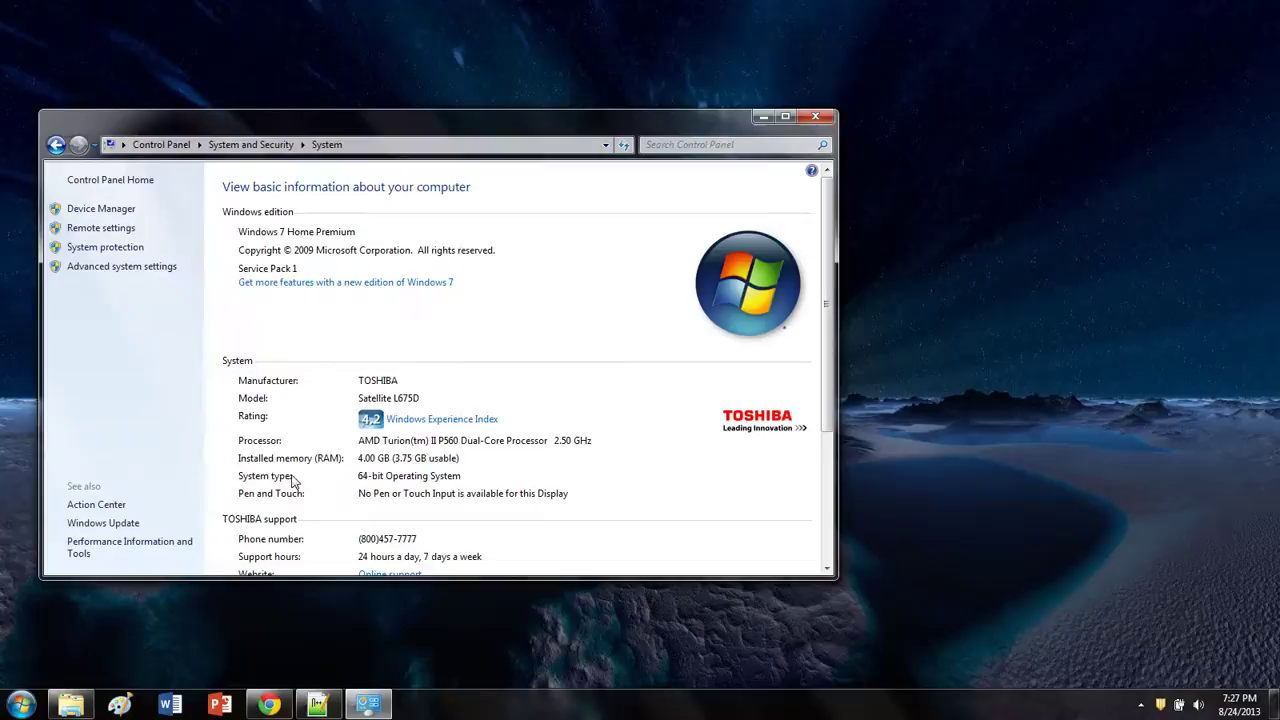
pyautogui.click(815, 117)
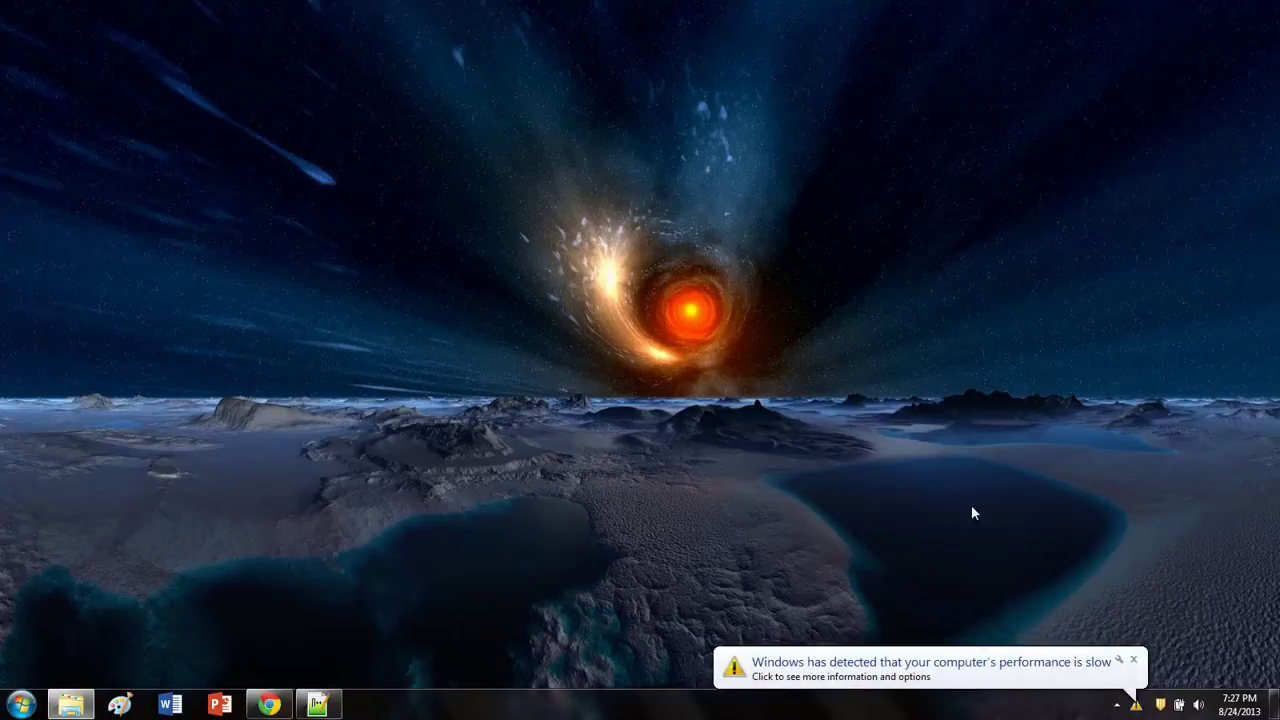
pyautogui.click(1134, 660)
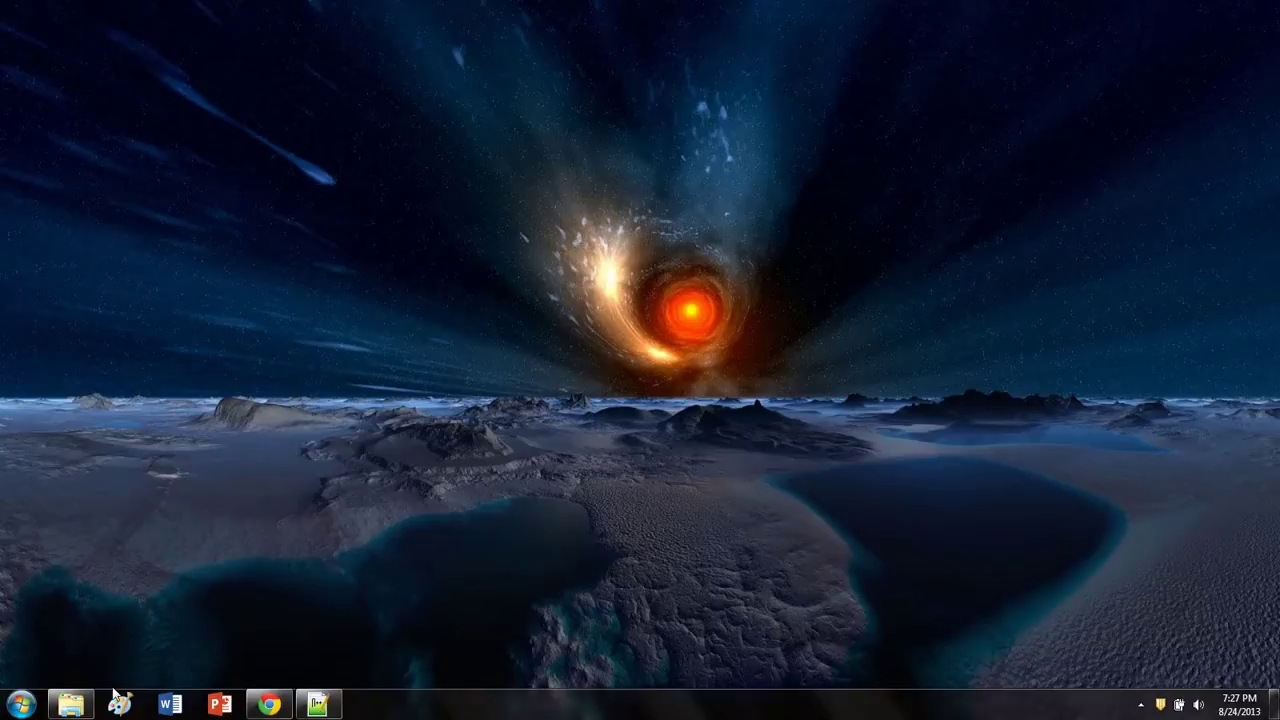
# Open a new Command Prompt, cd to C:Desktop/Java, and compile HelloWorld.java with javac without errors
pyautogui.click(21, 705)
pyautogui.write('cmd')
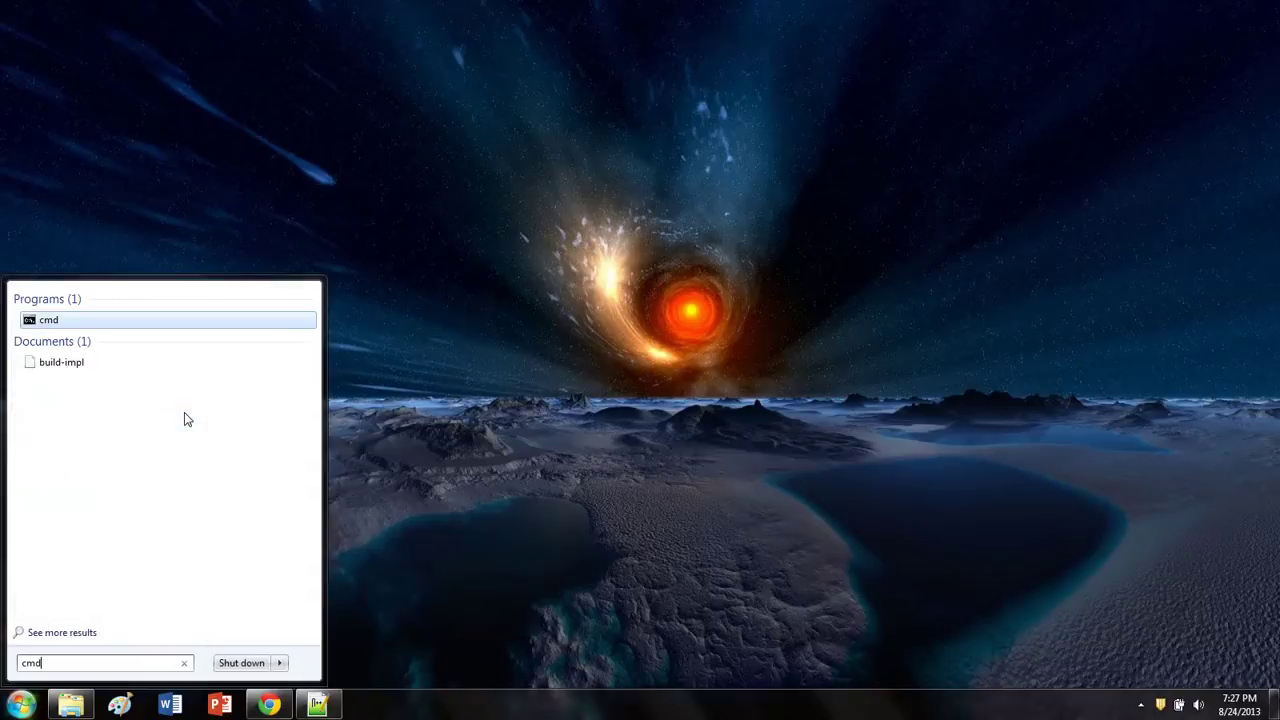
pyautogui.press('Return')
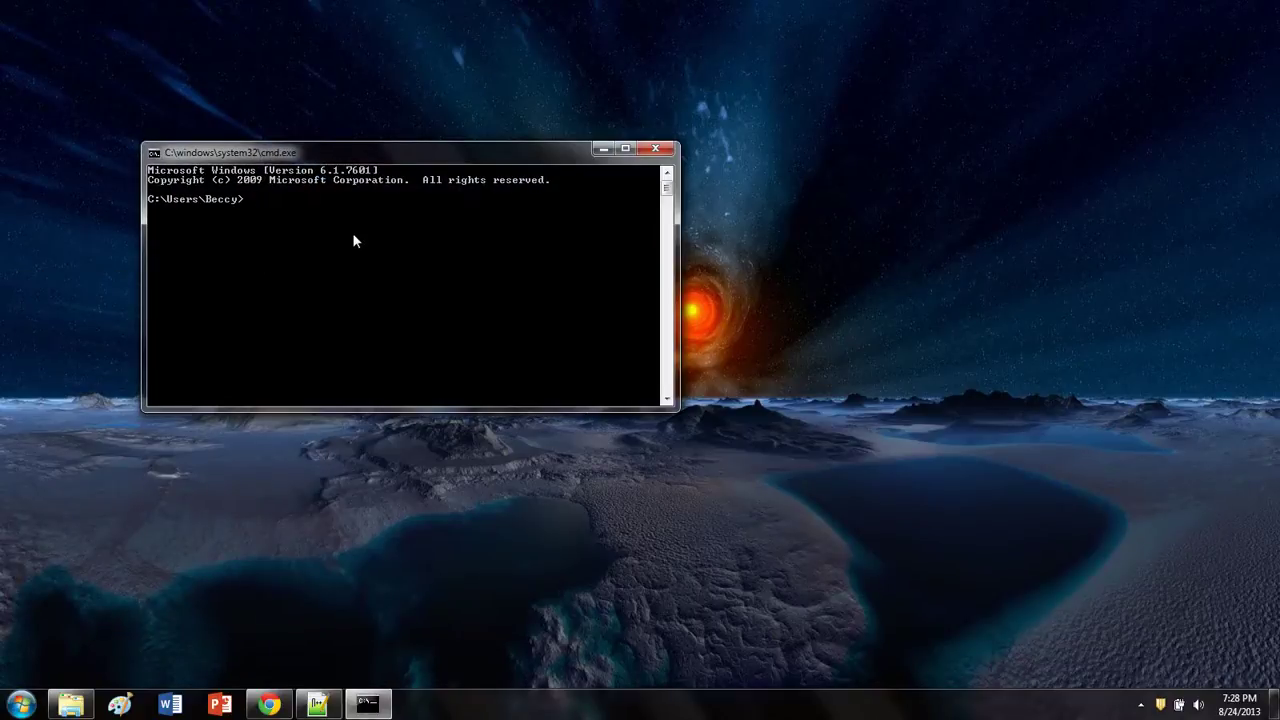
pyautogui.write('cd C:Desktop/Java')
pyautogui.press('Return')
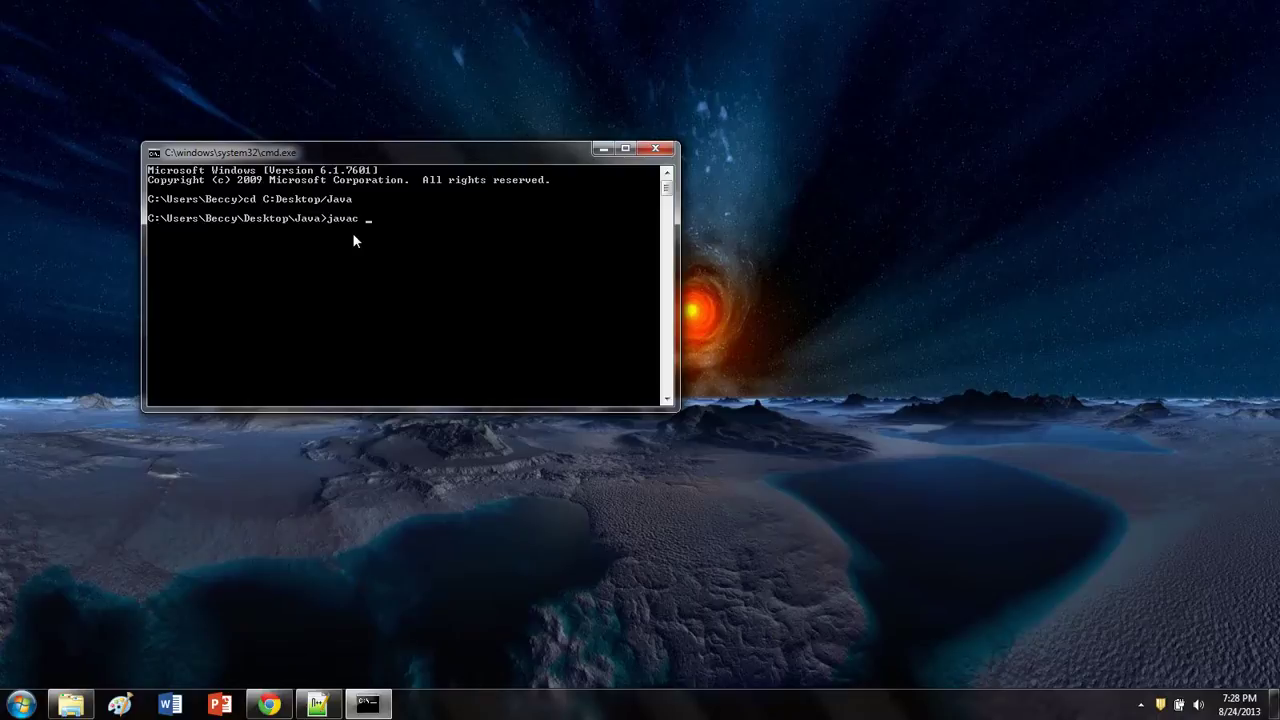
pyautogui.write('javac HelloWorld.java')
pyautogui.press('Return')
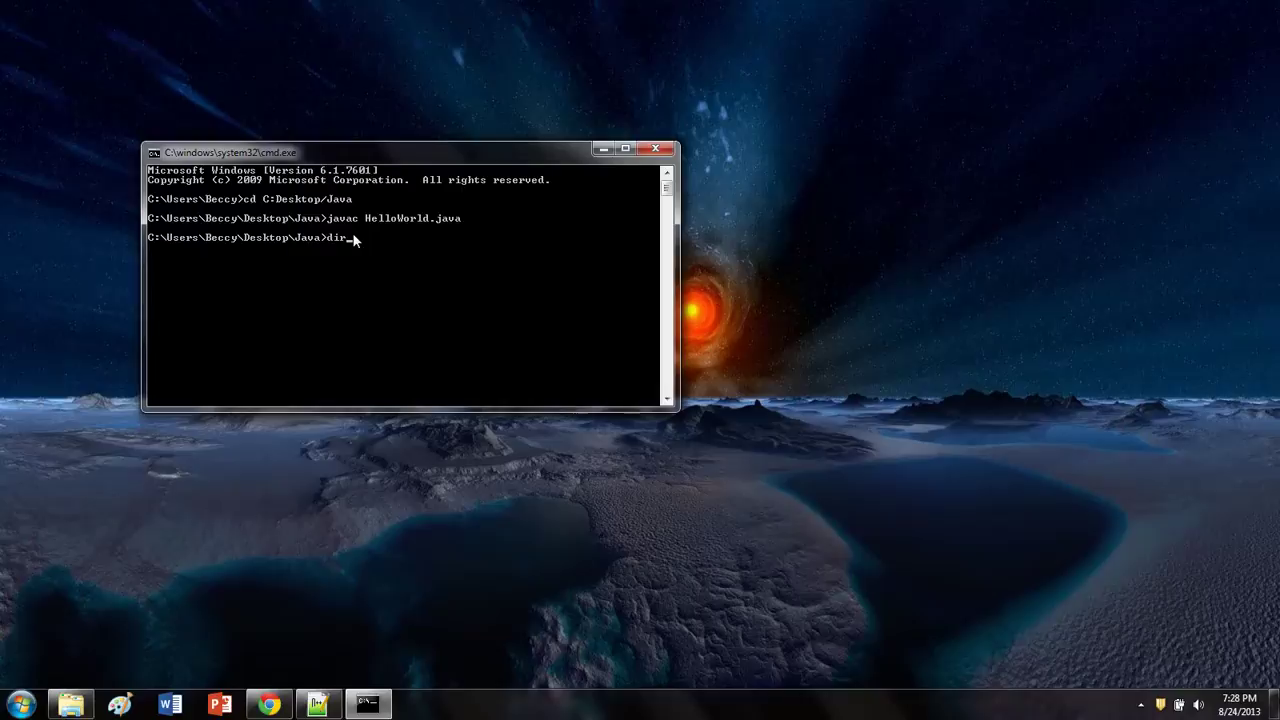
# Run dir to confirm HelloWorld.class exists, then run java HelloWorld to print 'Hola Mundo!'
pyautogui.write('dir')
pyautogui.press('Return')
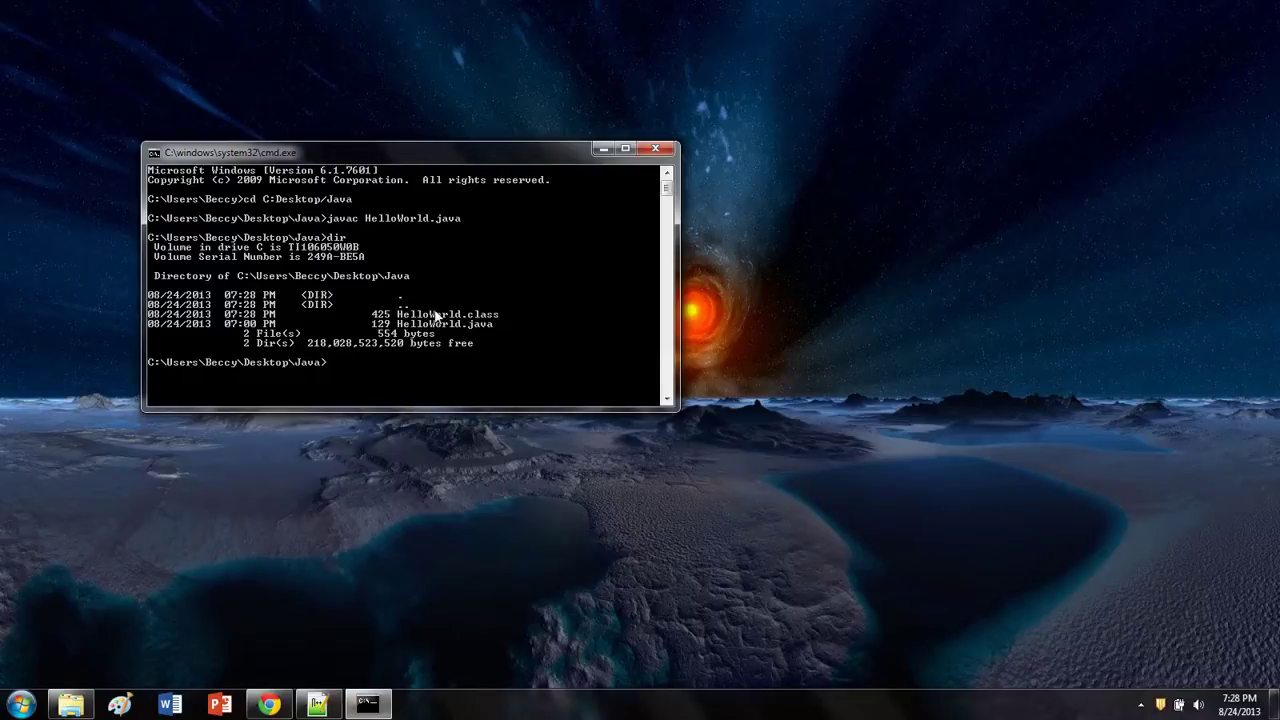
pyautogui.write('java HelloWorld')
pyautogui.press('Return')
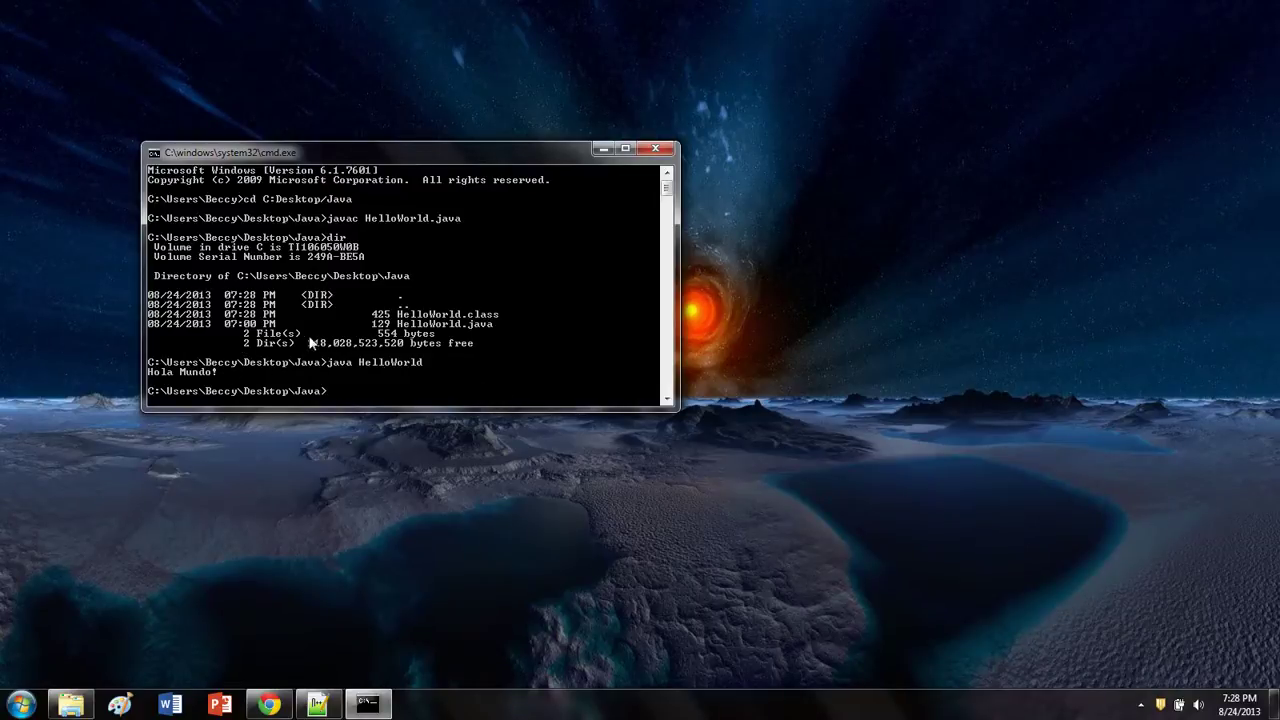
# Minimise the cmd.exe Command Prompt window to reveal the Windows 7 desktop
pyautogui.click(603, 149)
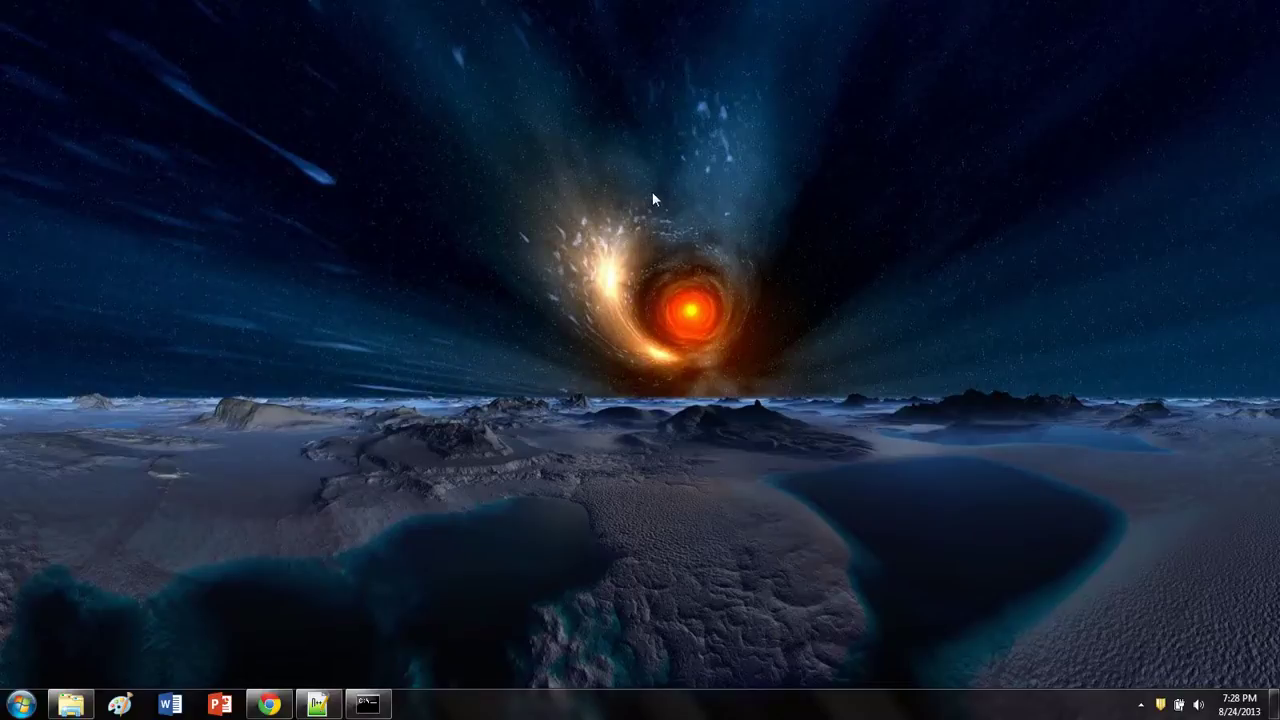